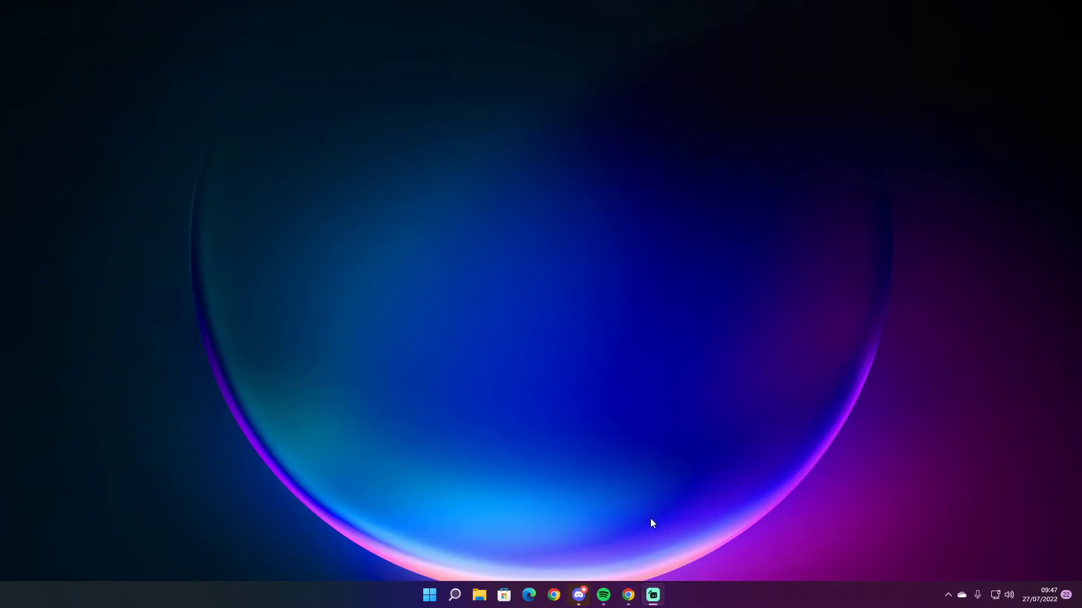
Switch to Chrome and start the ProMods v1.2.1 installer for ATS v1.45.x from the ATS compatibility list.
left_click(629, 595)
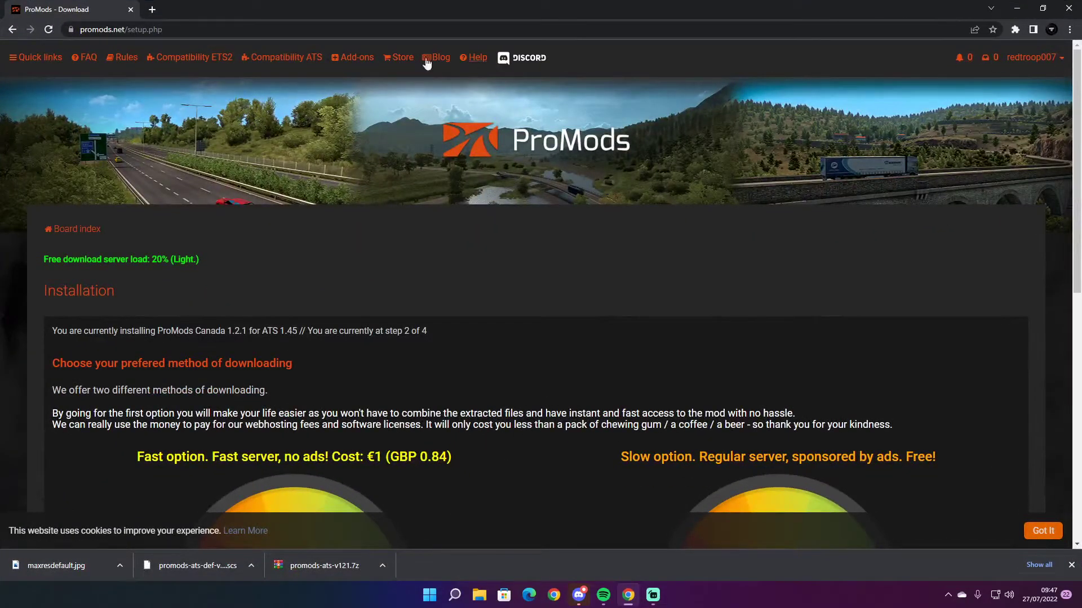
left_click(296, 58)
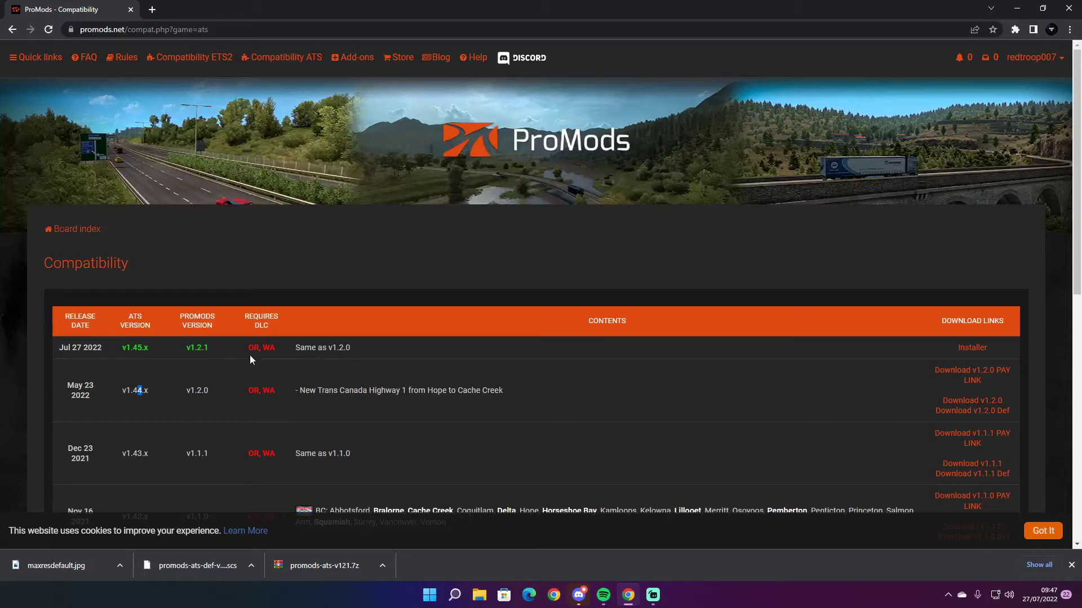
left_click(214, 359)
left_click(985, 349)
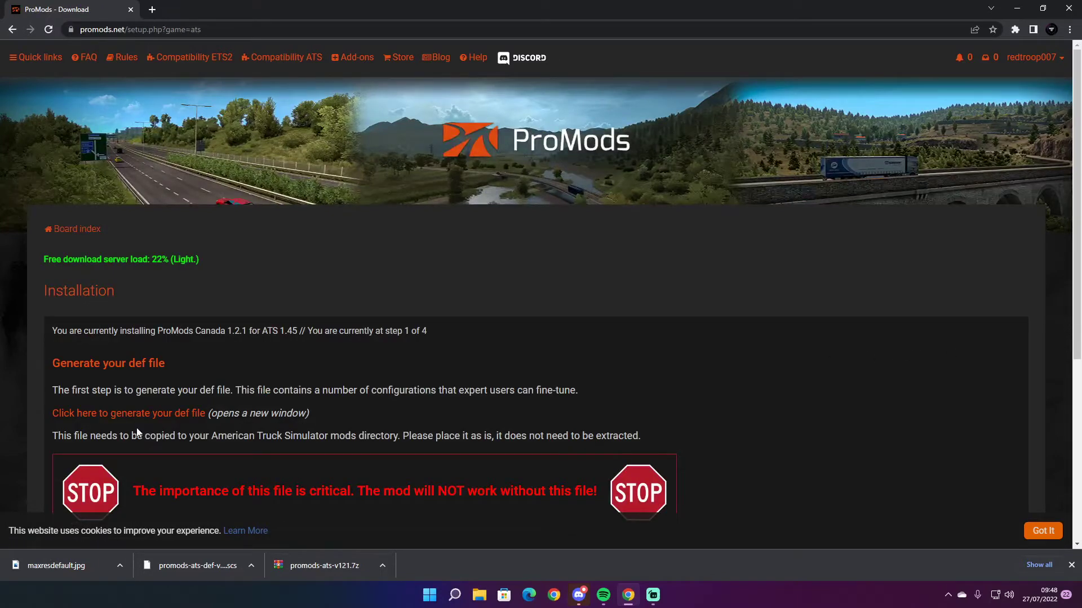
Review the American Truck Simulator def file generation options and close the generator page.
scroll(136, 426, "down", 1)
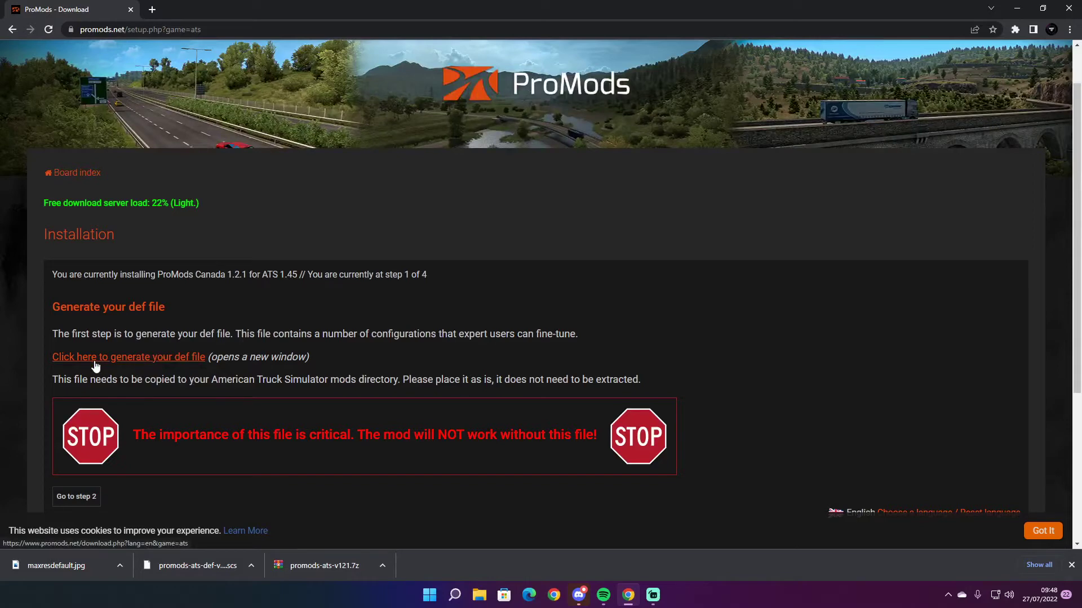
left_click(141, 360)
scroll(141, 359, "down", 6)
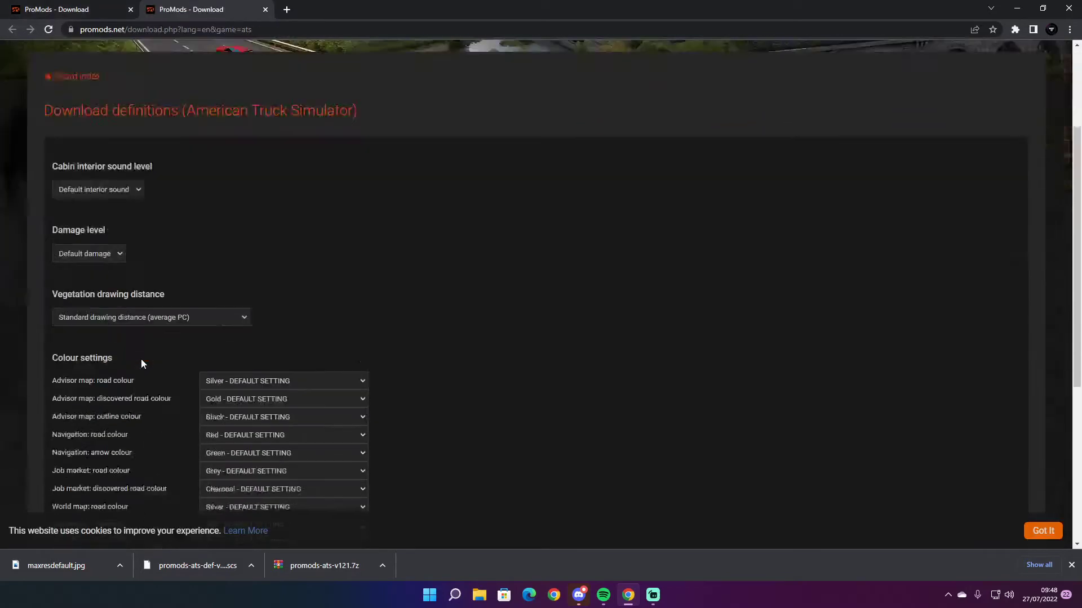
left_click(73, 390)
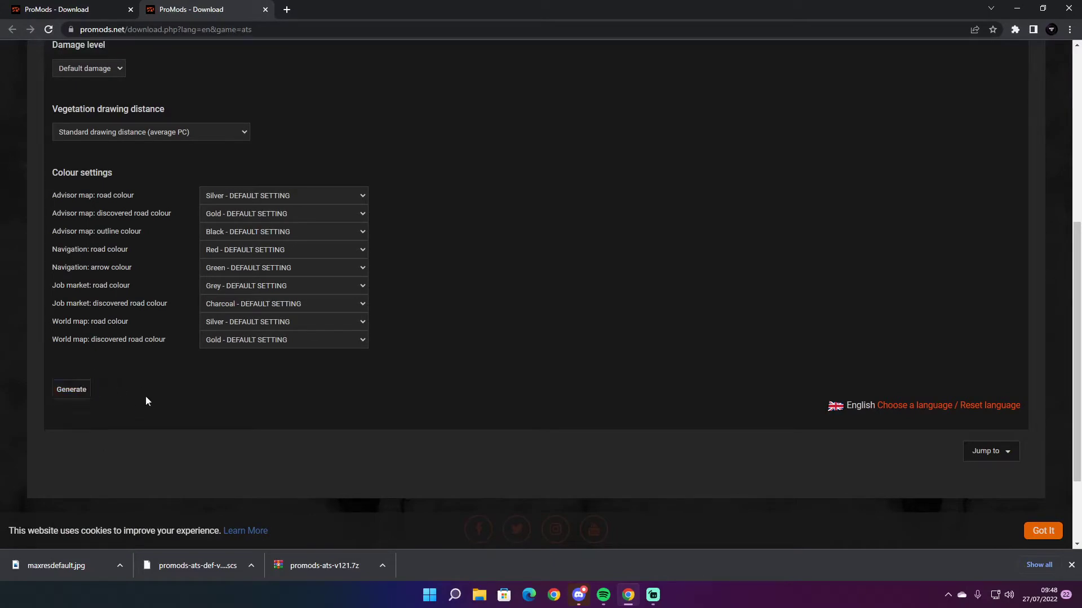
scroll(146, 397, "up", 6)
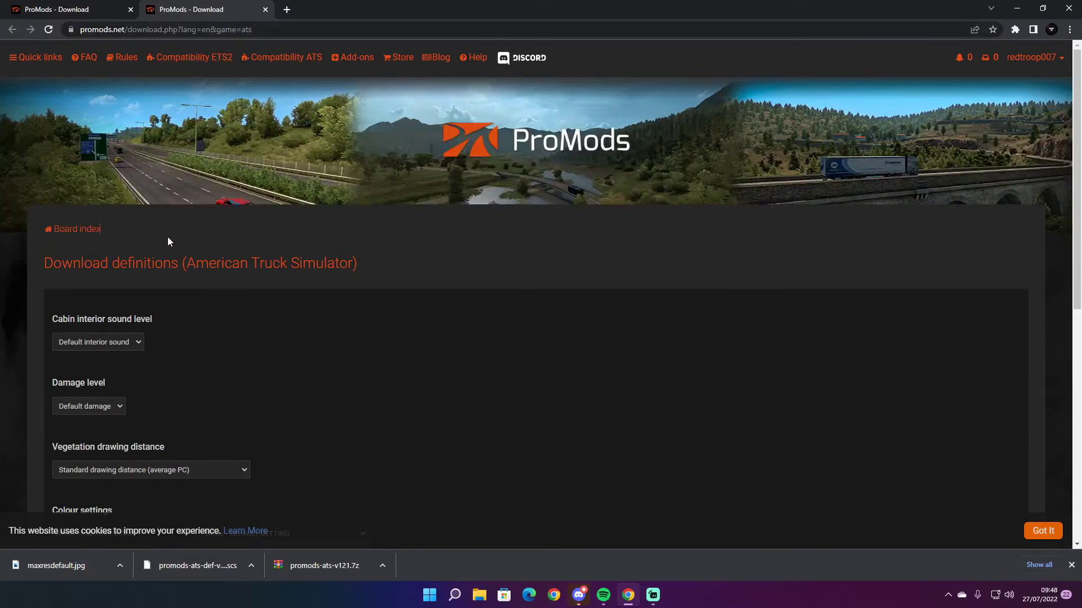
left_click(265, 9)
Go to step 2 of the installation to review the Premium and Standard download methods, and close the browser.
scroll(236, 428, "down", 3)
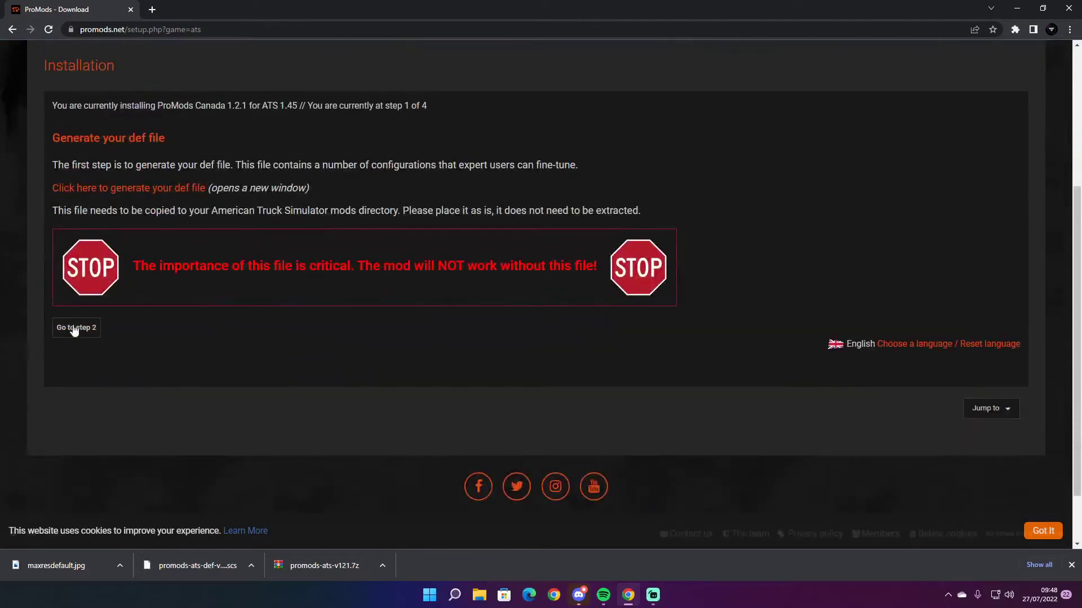
left_click(76, 328)
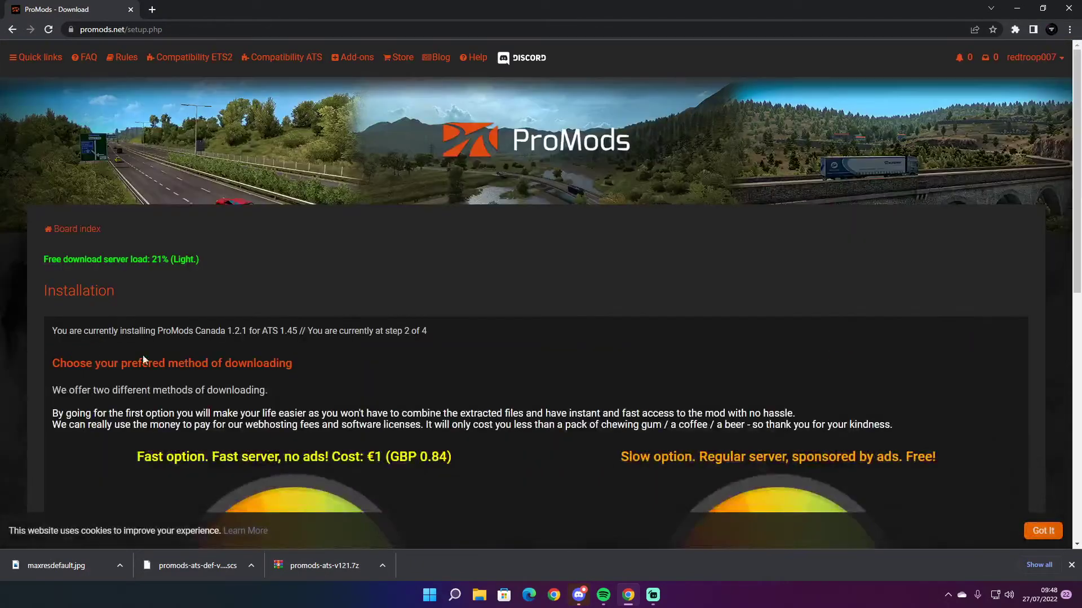
scroll(162, 357, "down", 4)
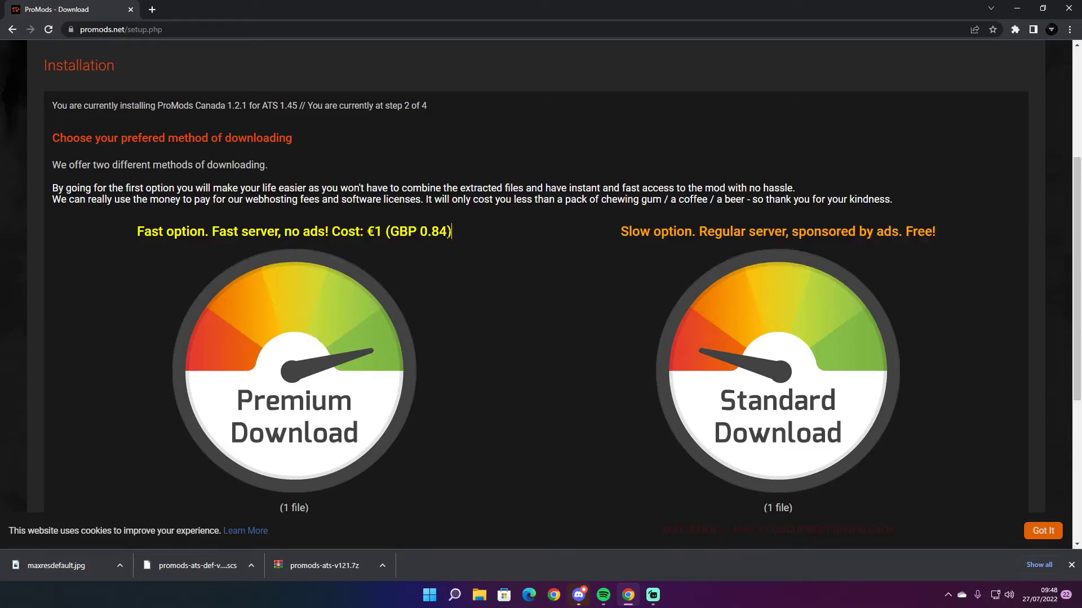
mouse_move(454, 233)
left_mouse_down()
mouse_move(413, 234)
mouse_move(453, 232)
left_mouse_up()
left_click(1068, 9)
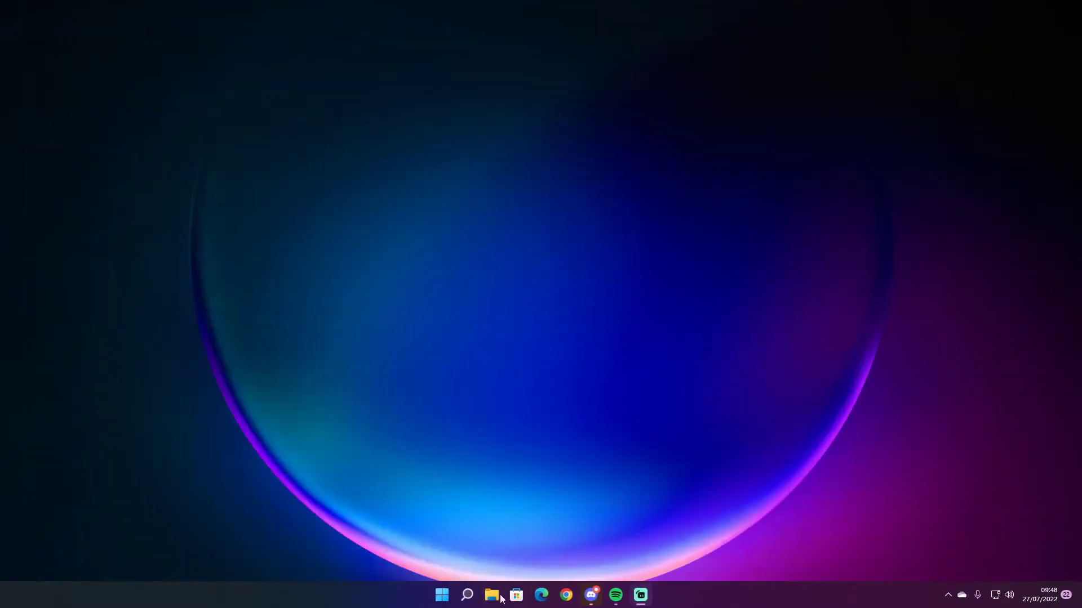
Move promods-ats-def-v121.scs and the promods-ats-v121 archive from the Downloads folder to the desktop.
left_click(500, 598)
left_click_drag(2, 186, 665, 137)
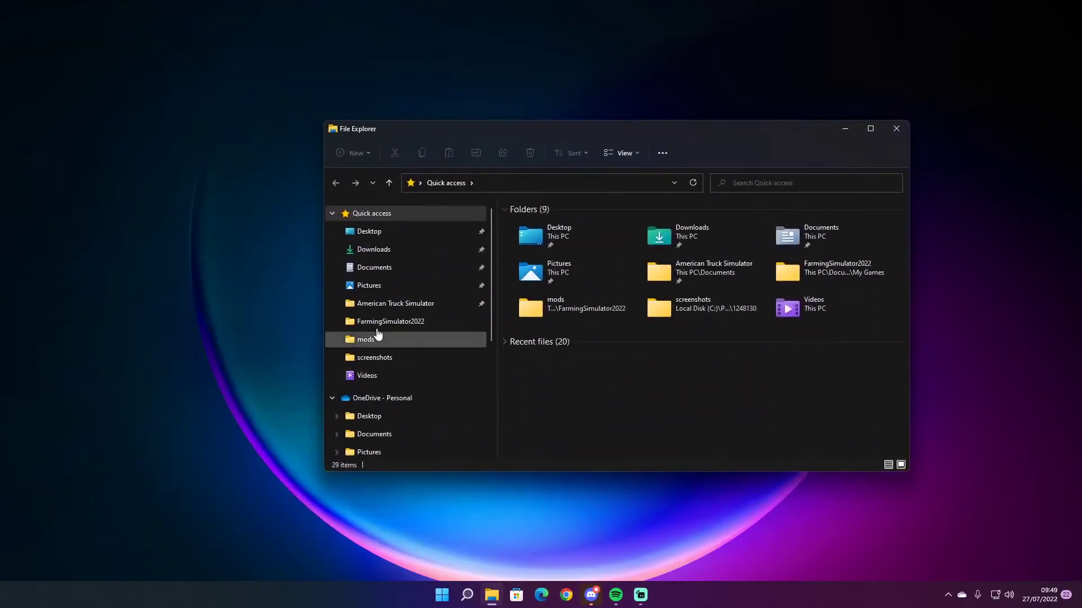
left_click(411, 249)
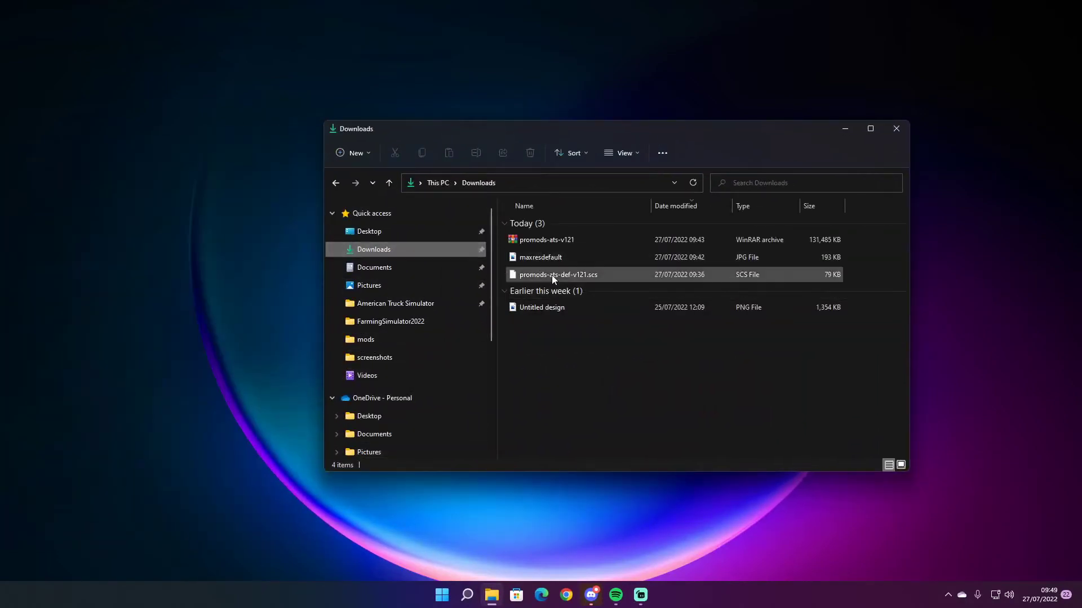
left_click_drag(552, 275, 292, 319)
left_click_drag(563, 239, 253, 266)
left_click(896, 129)
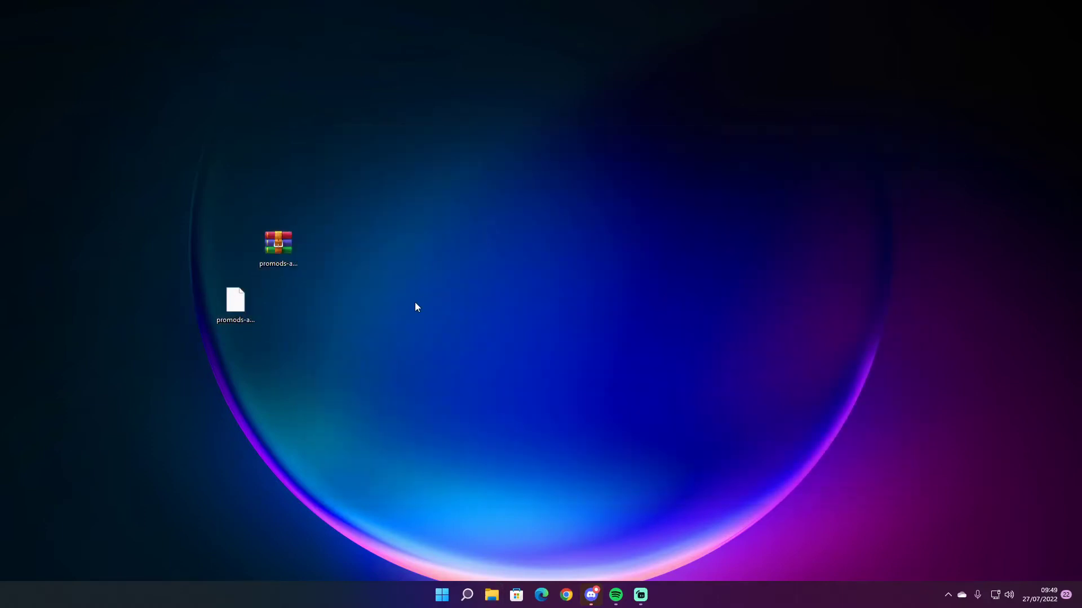
Extract the promods-ats-v121 archive into its own folder on the desktop and delete the archive.
left_click_drag(279, 249, 288, 312)
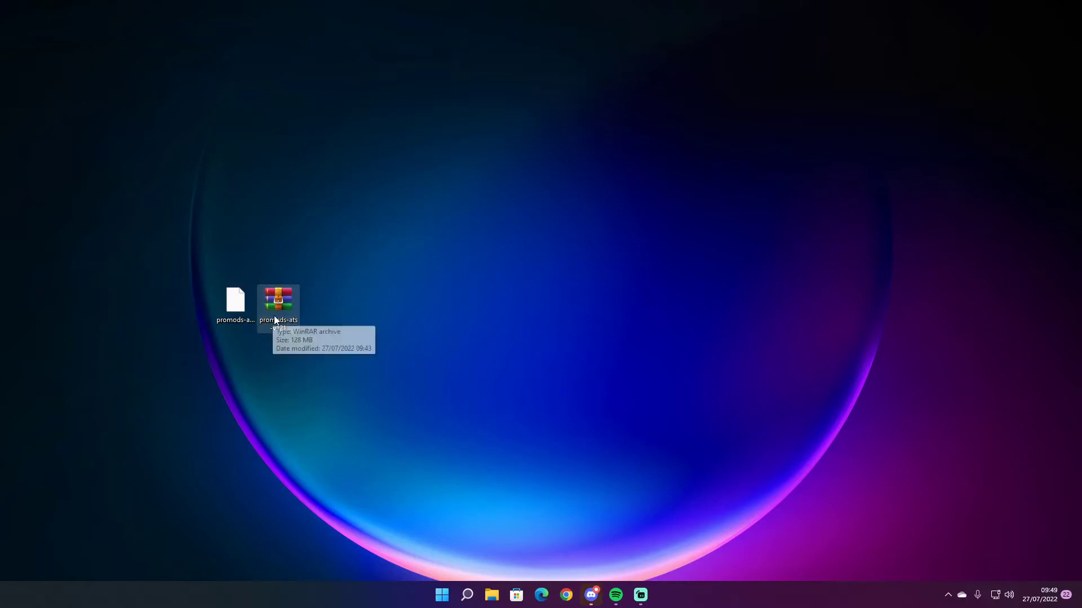
right_click(277, 322)
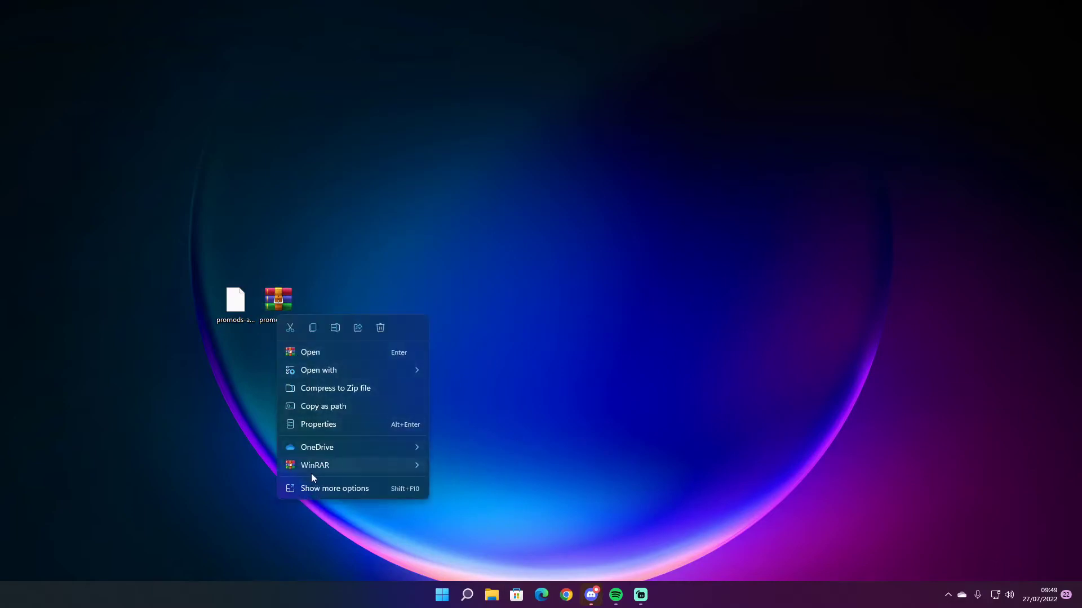
mouse_move(310, 470)
left_click(499, 502)
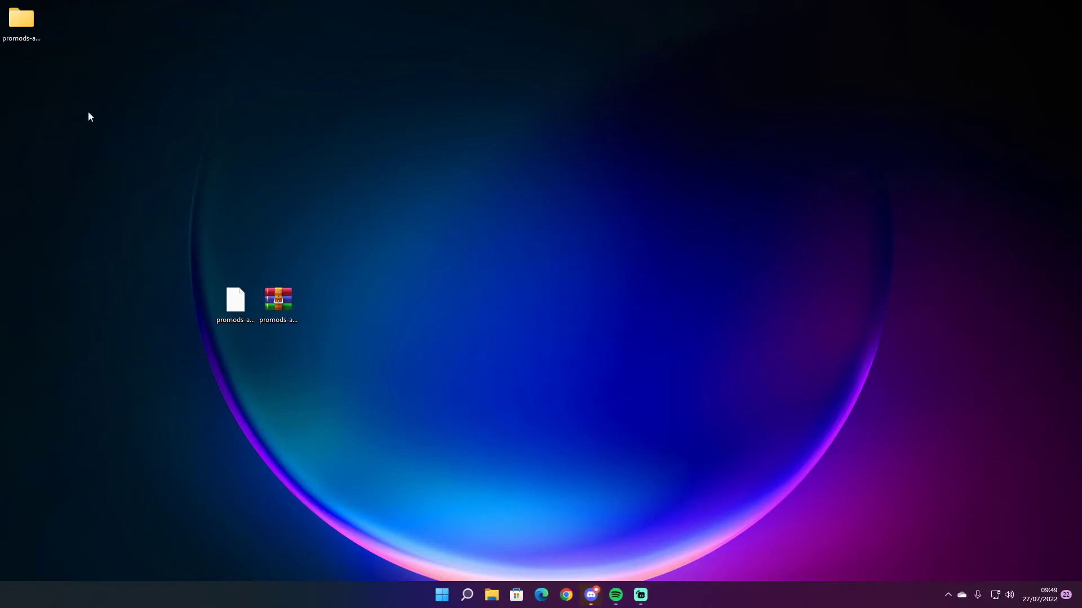
left_click_drag(231, 189, 374, 372)
left_click(279, 302)
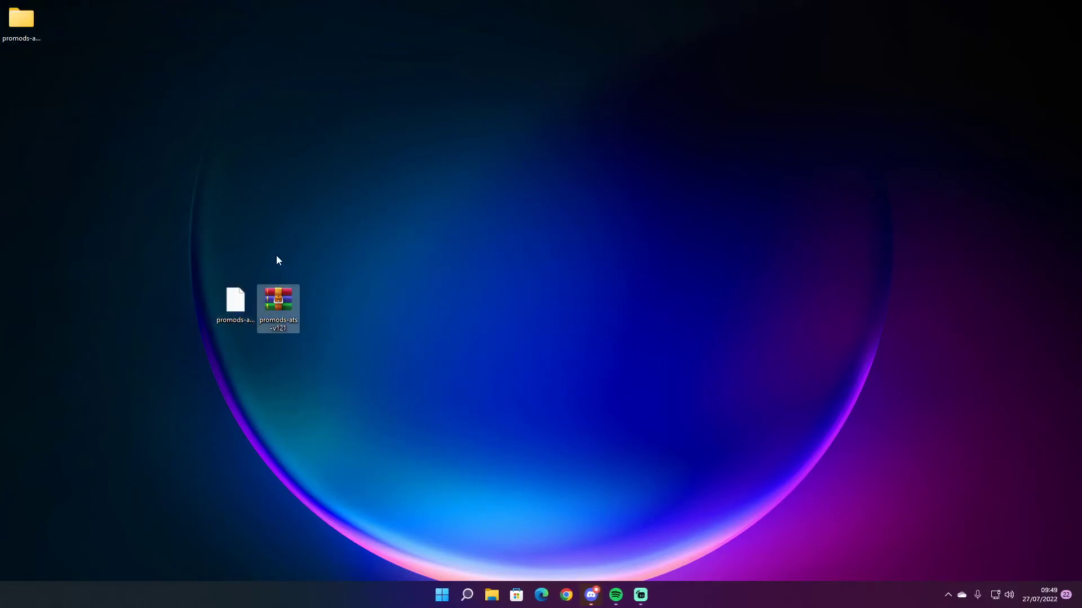
key("Delete")
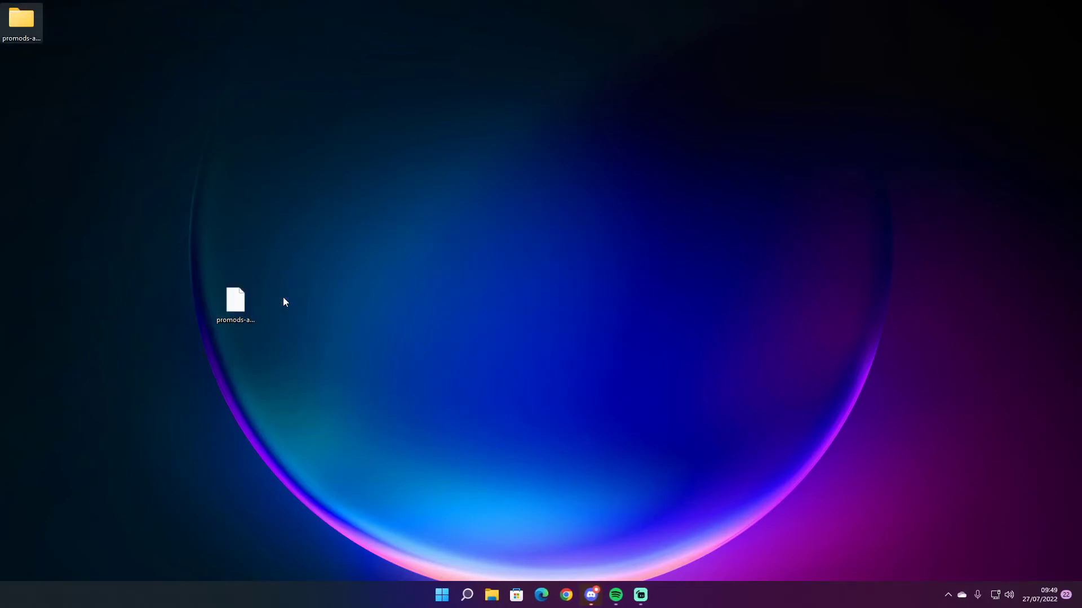
Place the def file and extracted folder side by side, and move all four files out of promods-ats-v121 onto the desktop.
left_click_drag(235, 302, 107, 307)
left_click_drag(21, 21, 147, 313)
double_click(149, 314)
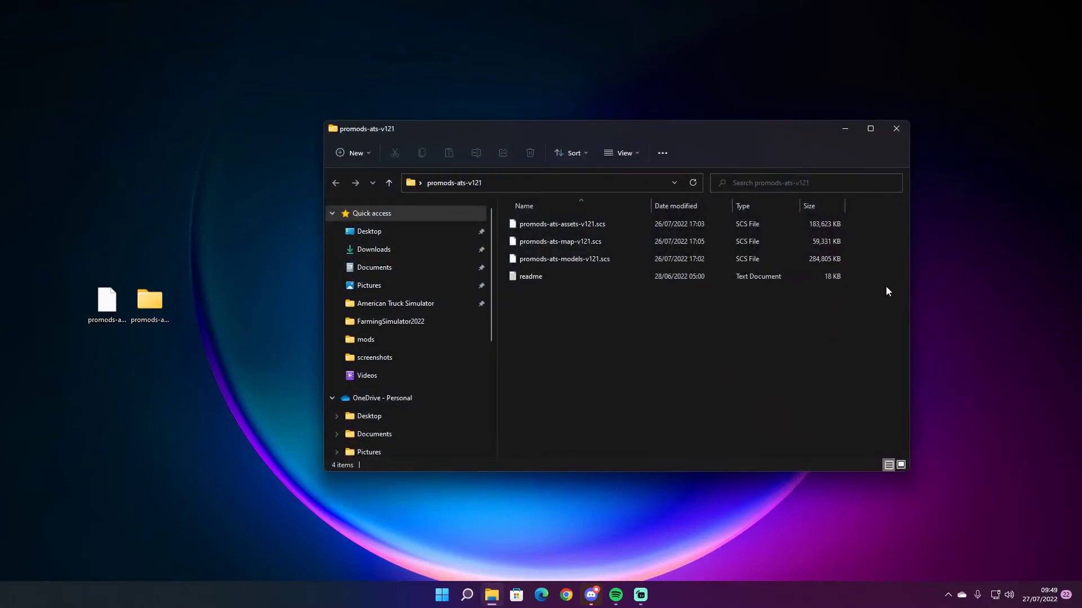
left_click_drag(850, 314, 236, 209)
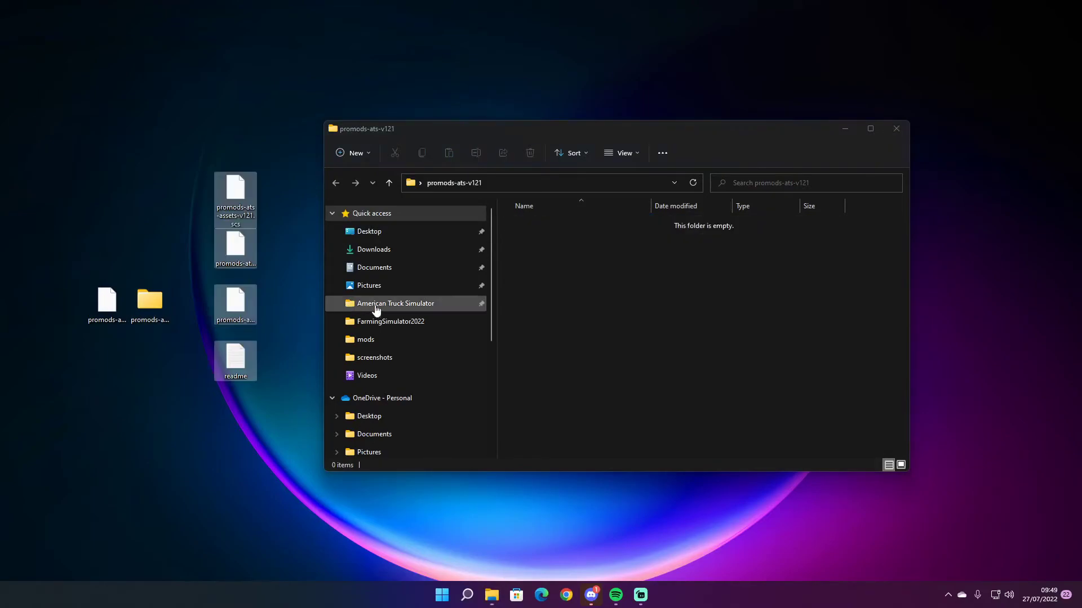
Look through the ProMods readme text file and delete it from the desktop.
double_click(242, 374)
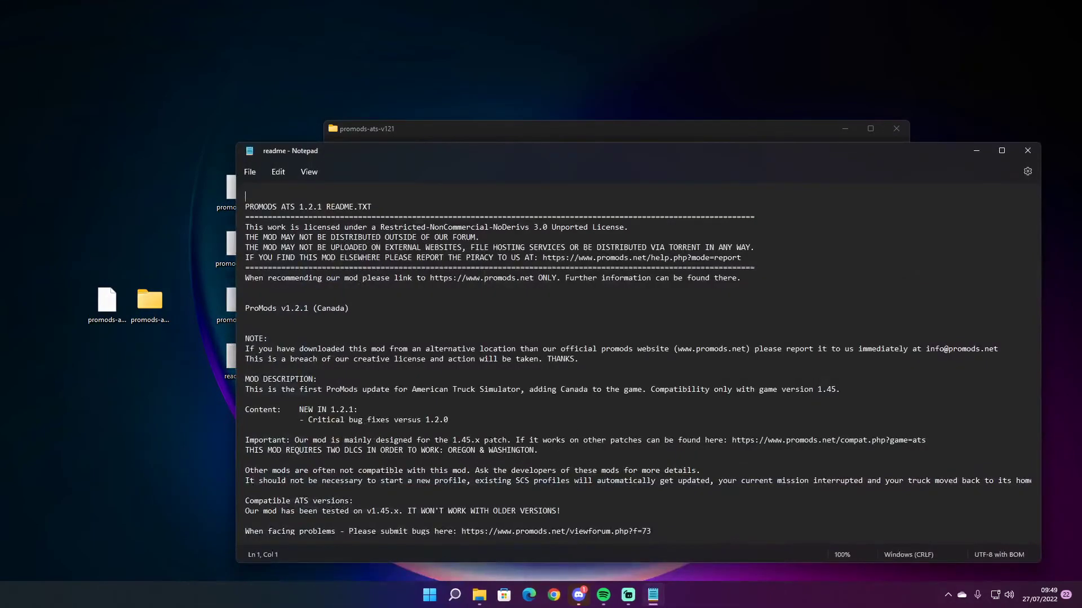
scroll(641, 361, "down", 15)
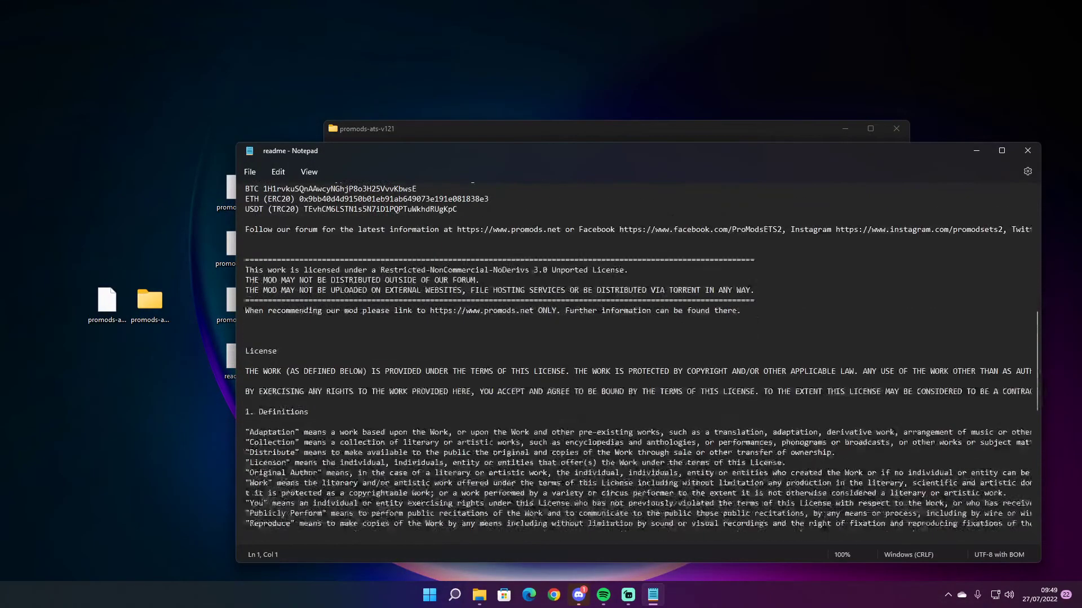
left_click(1028, 151)
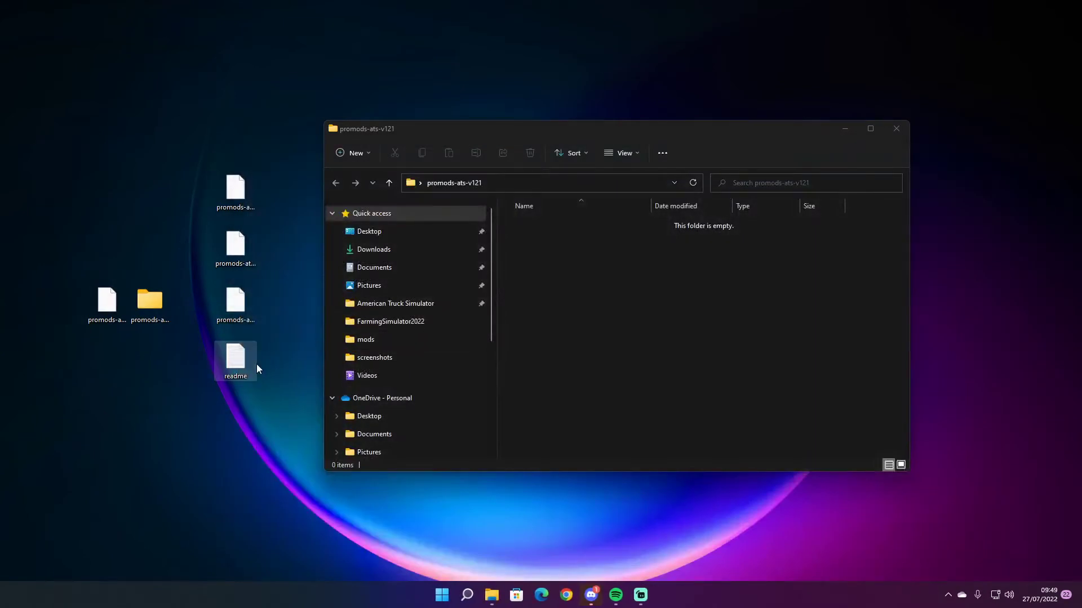
key("Delete")
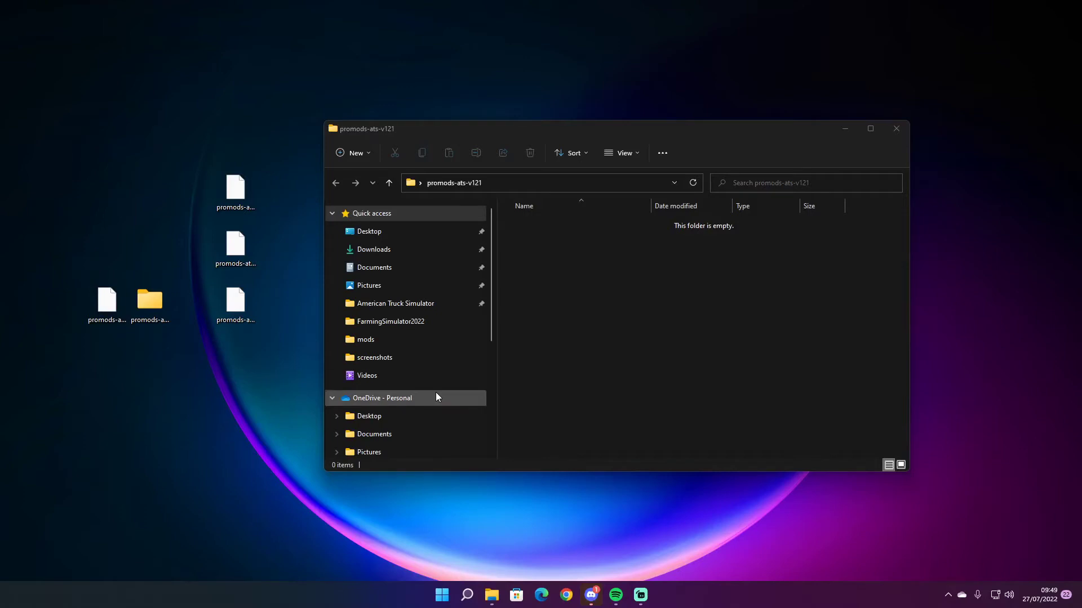
Open the mod folder inside American Truck Simulator in Documents.
left_click(414, 273)
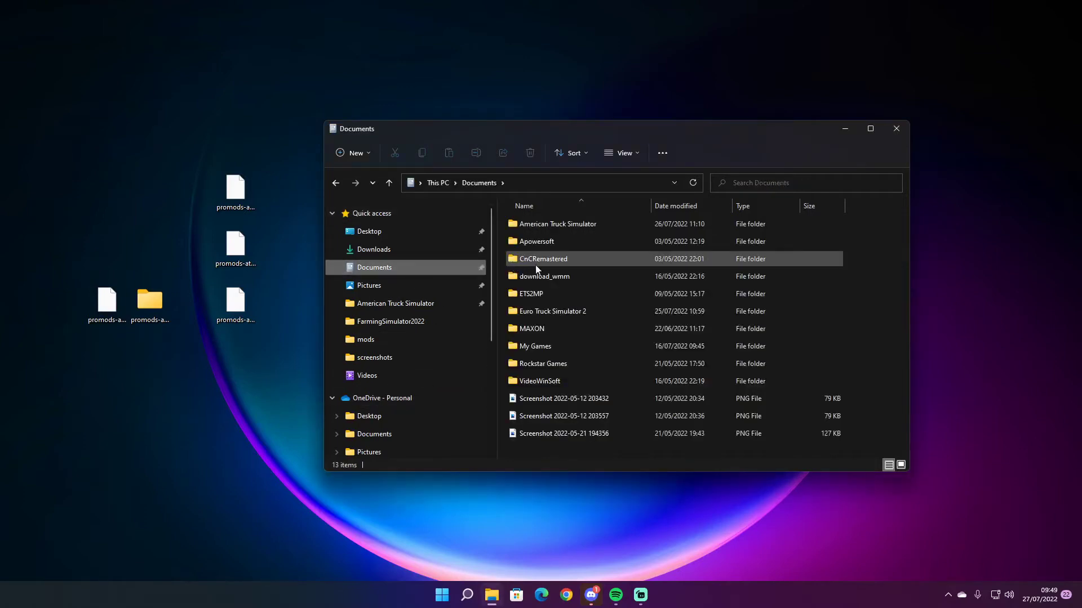
left_click(565, 225)
double_click(565, 223)
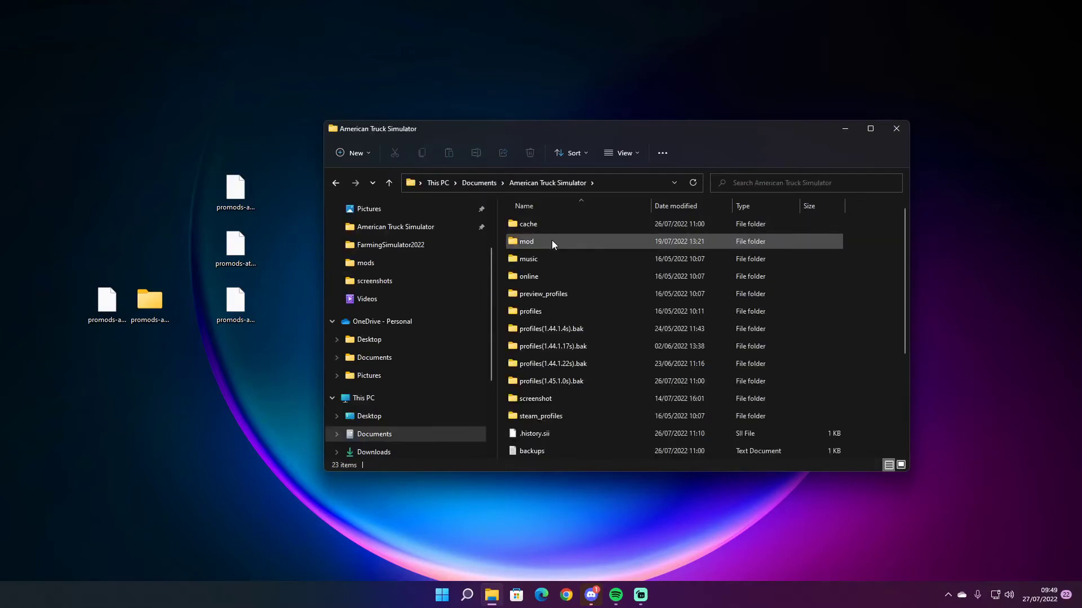
double_click(552, 240)
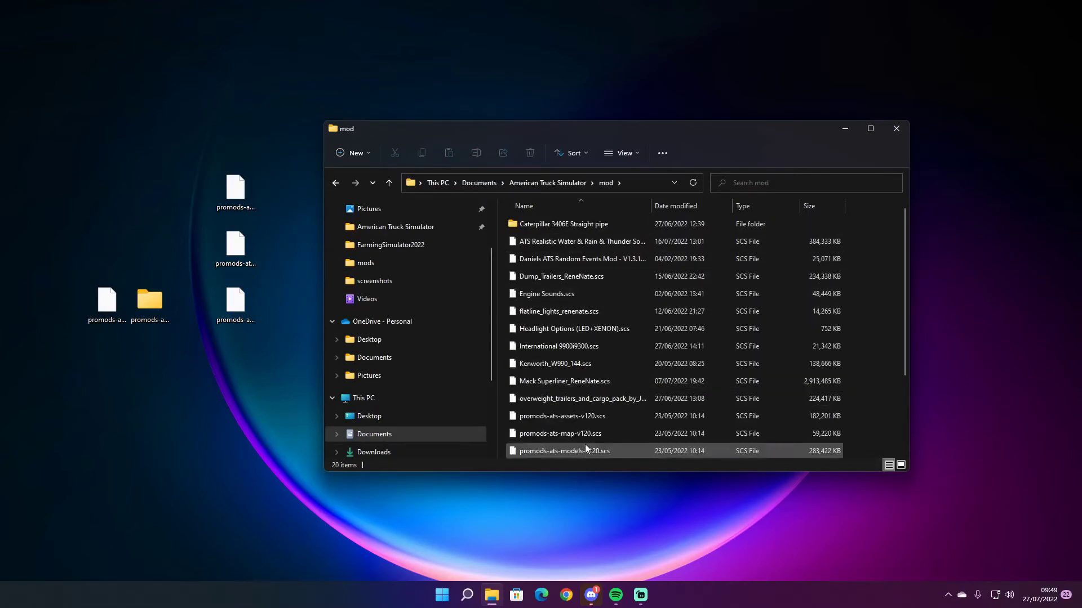
Delete the old promods-ats-models-v120, promods-ats-map-v120 and promods-ats-assets-v120 files from the mod folder.
scroll(584, 444, "down", 1)
left_click(582, 418)
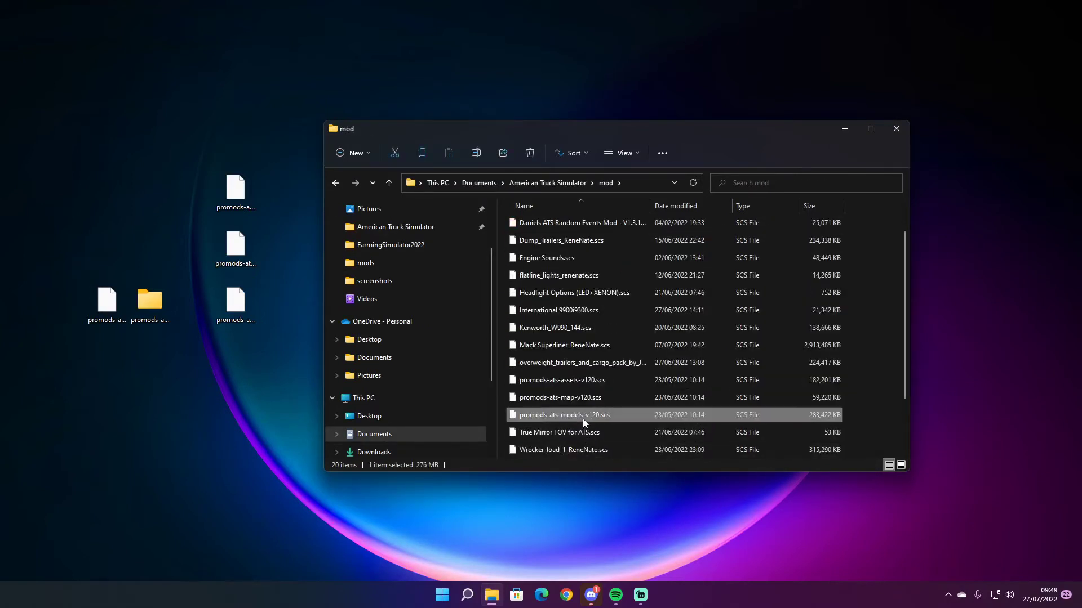
key("Delete")
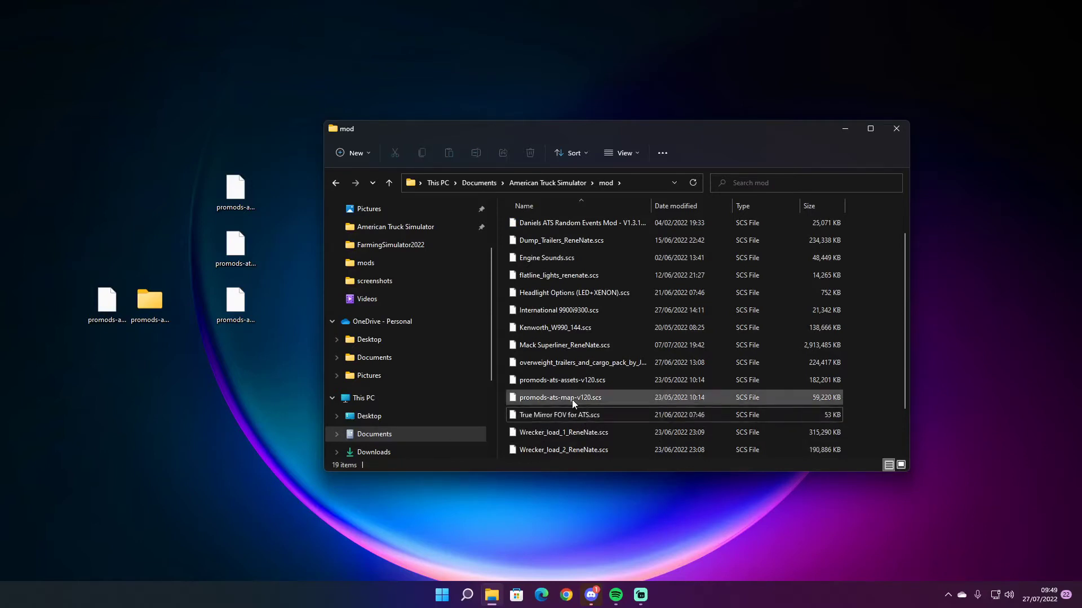
left_click(568, 383)
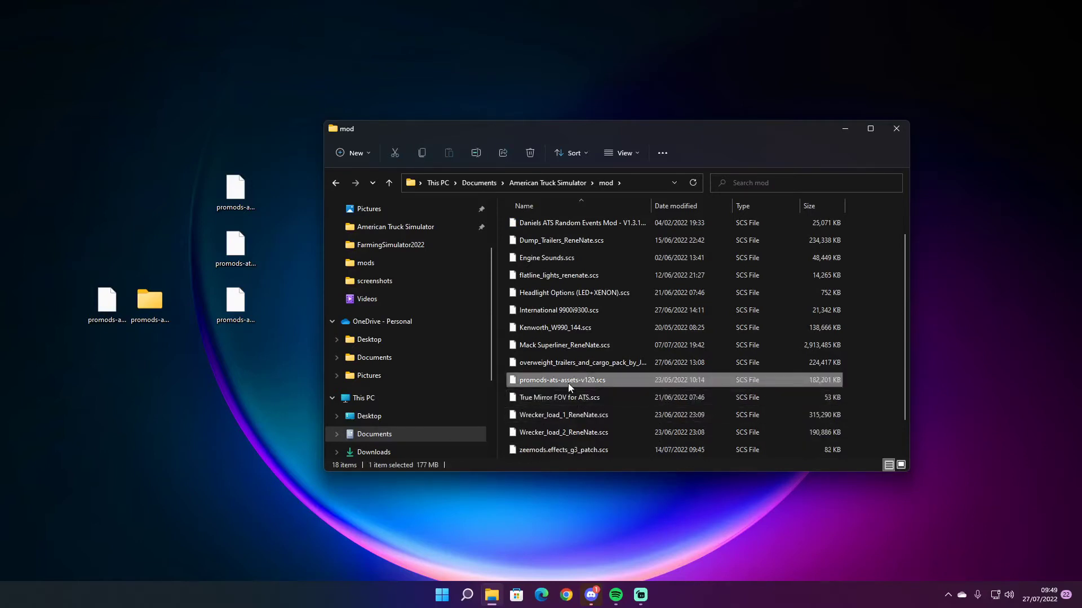
key("Delete")
scroll(567, 383, "down", 1)
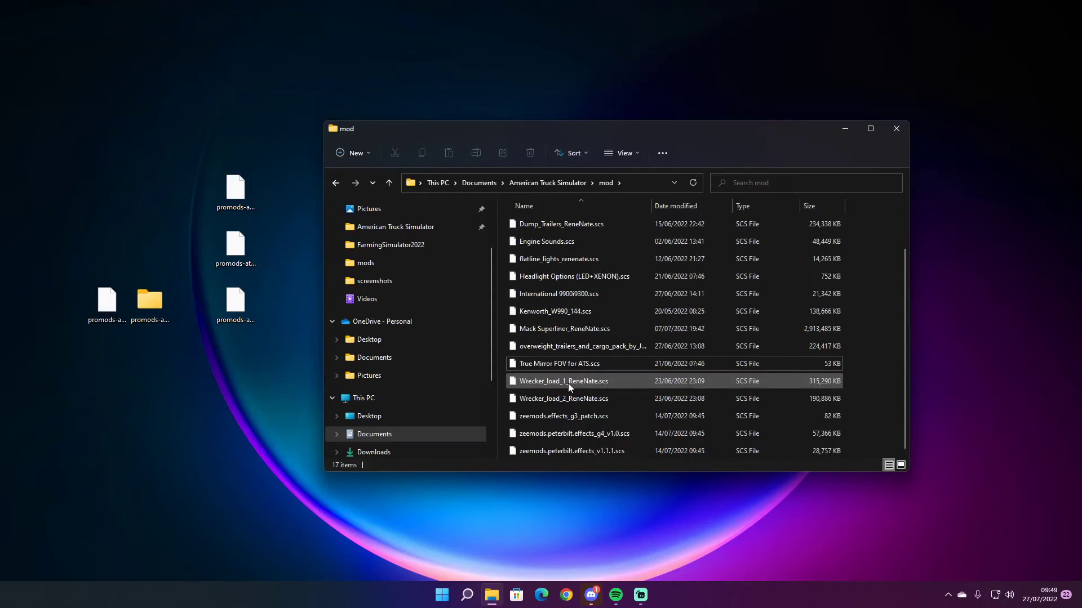
scroll(568, 383, "up", 1)
Move the ProMods v121 assets, map, models and def files from the desktop into the mod folder.
left_click_drag(231, 351, 282, 148)
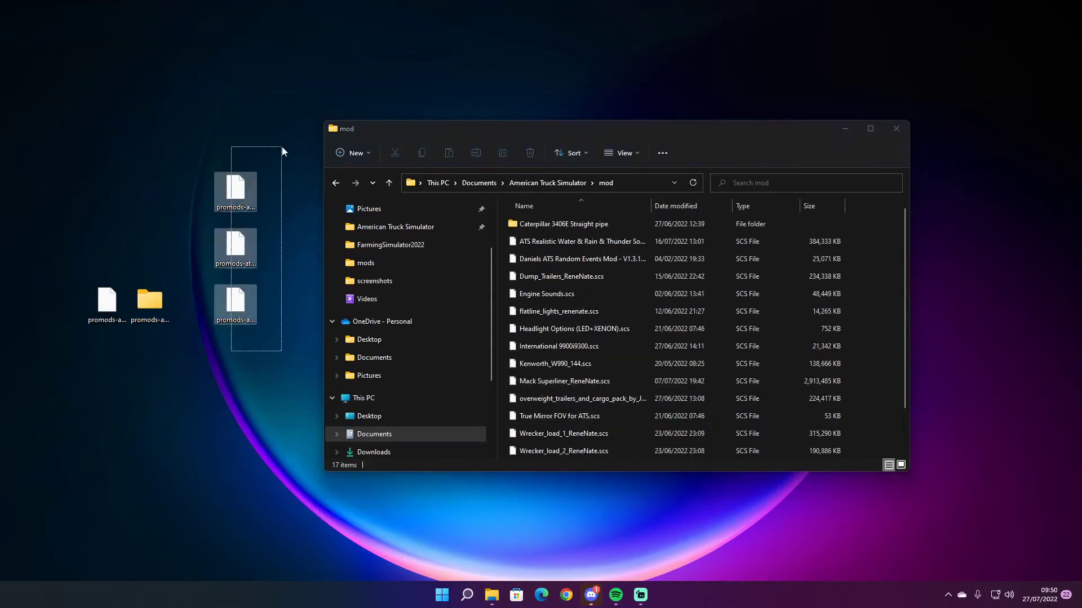
left_click_drag(363, 229, 894, 296)
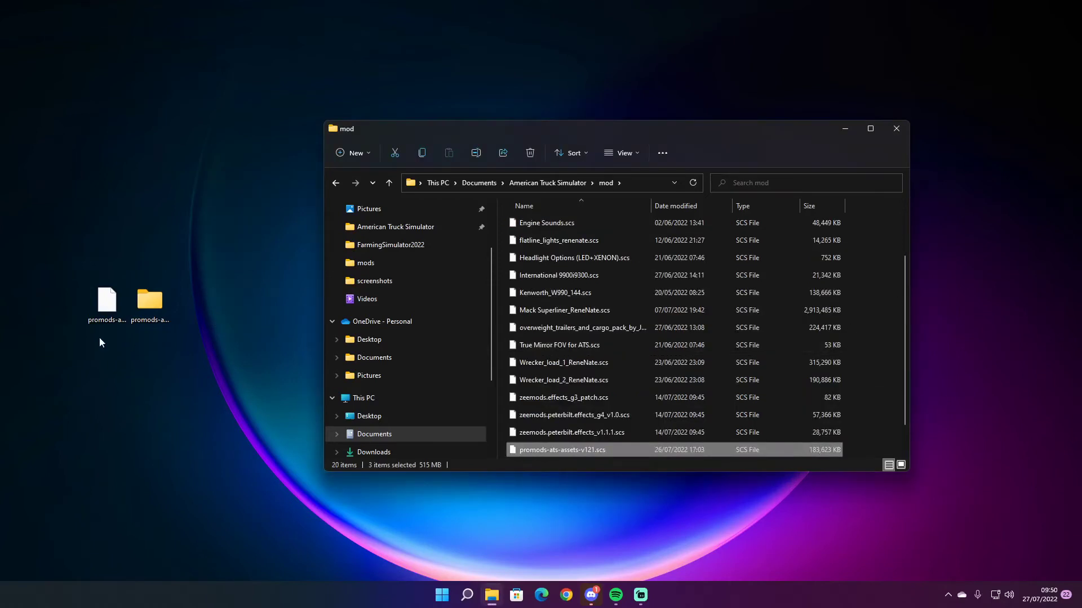
left_click_drag(103, 309, 891, 408)
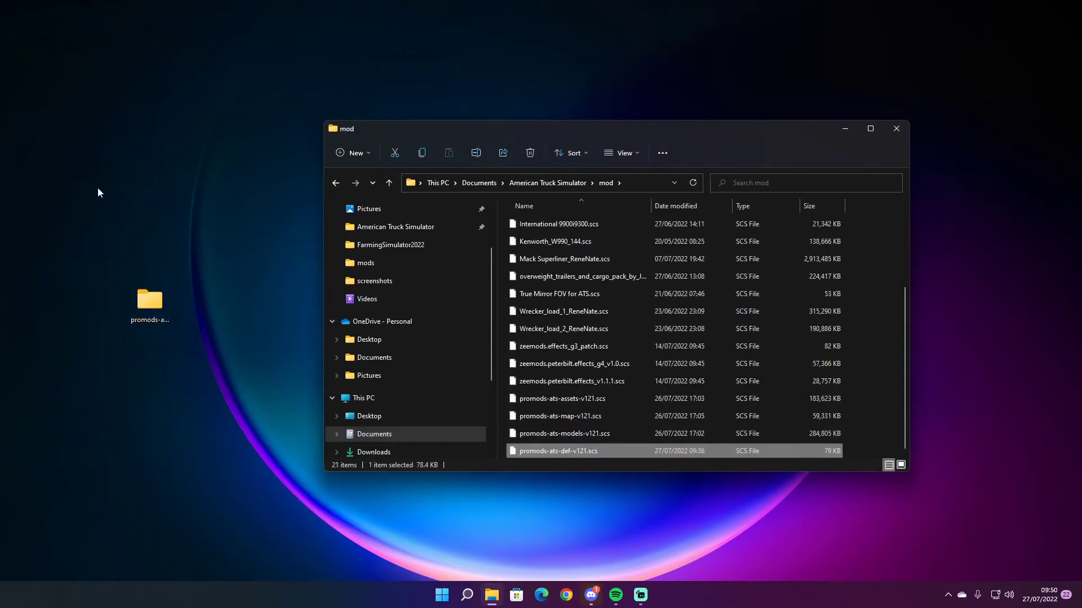
Delete the leftover ProMods folder from the desktop and close the mod folder window.
left_click(149, 304)
key("Delete")
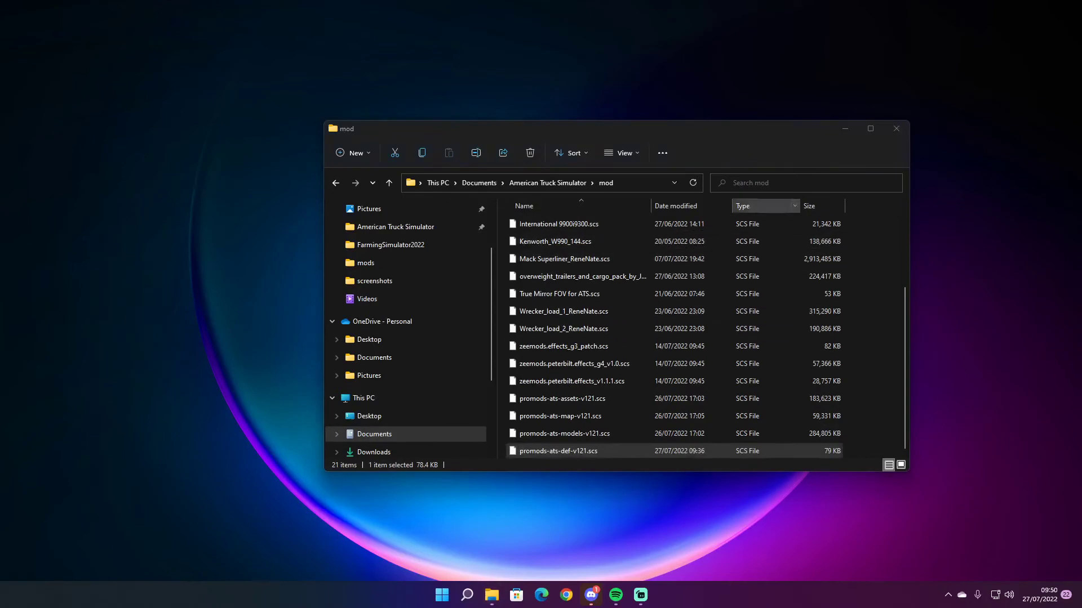
left_click(895, 128)
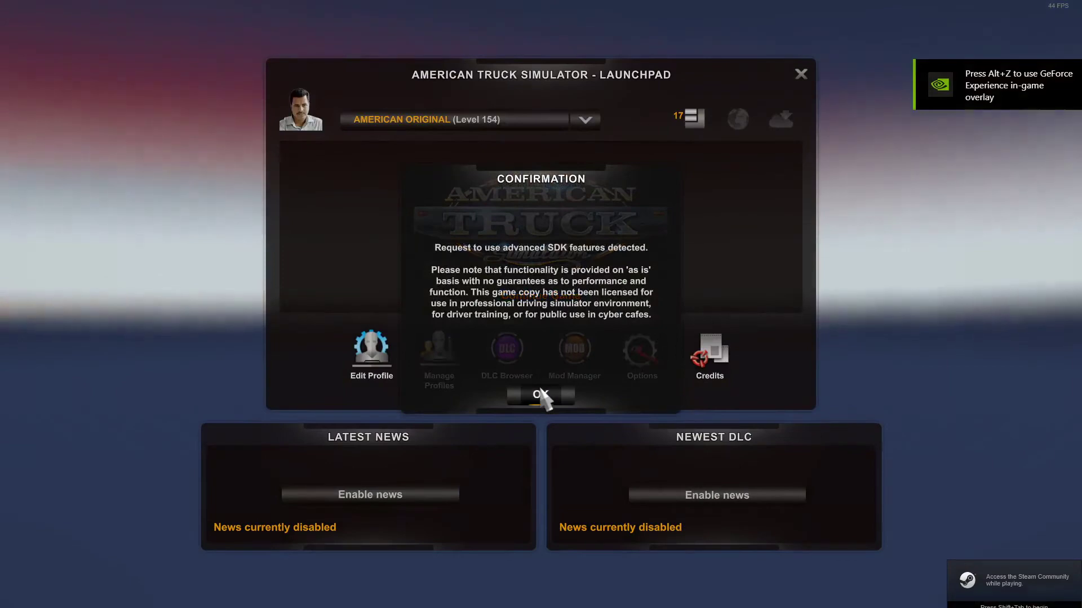
In American Truck Simulator, open the Mod Manager and remove the outdated ProMods Canada Assets, Models and Map packages from the active mods.
left_click(541, 396)
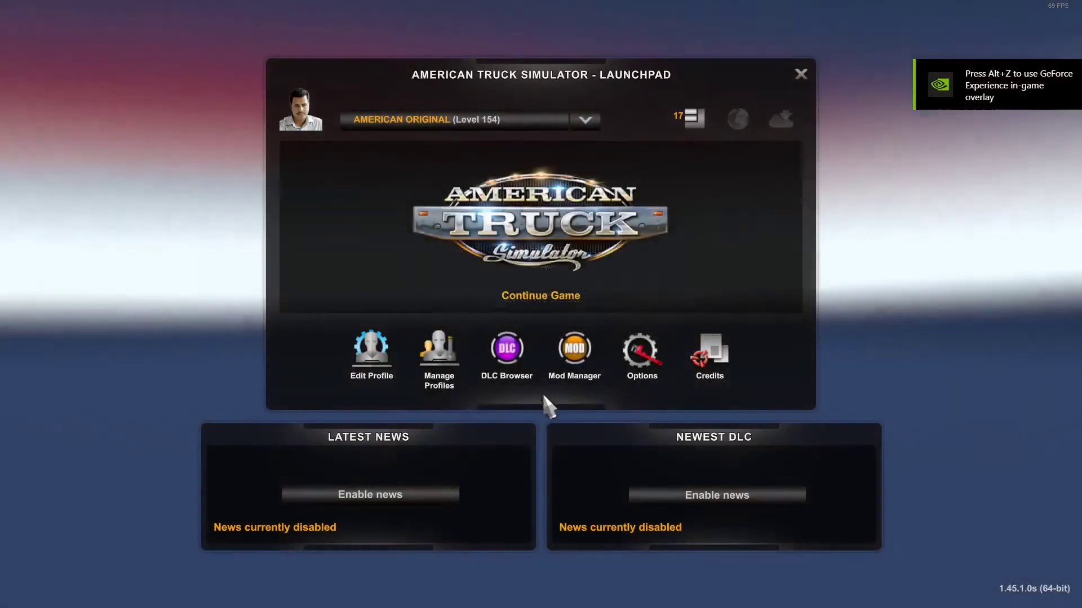
left_click(574, 350)
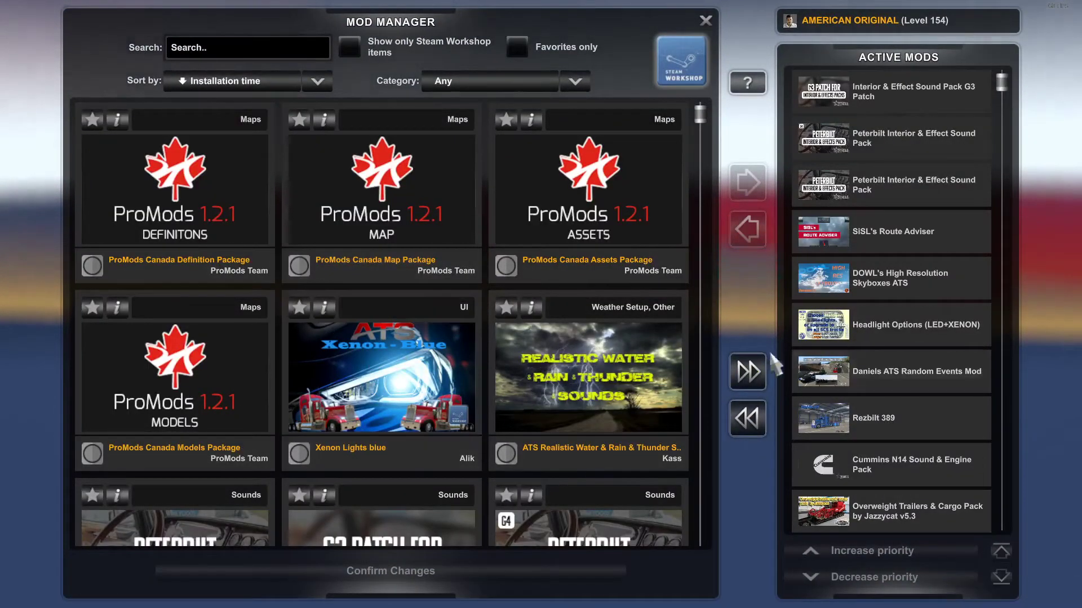
scroll(847, 436, "down", 10)
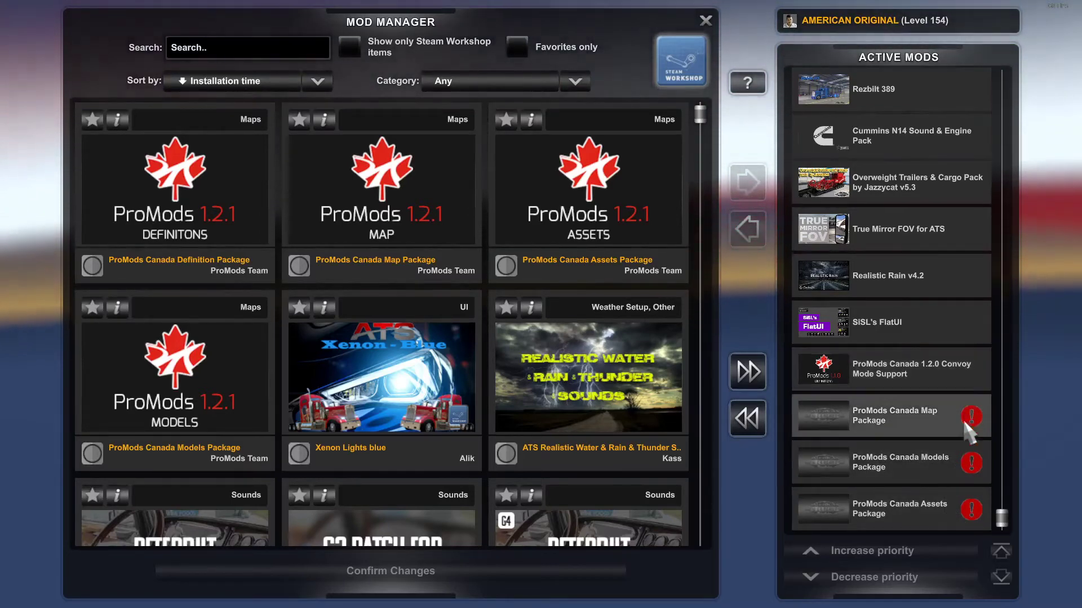
double_click(952, 507)
left_click(952, 506)
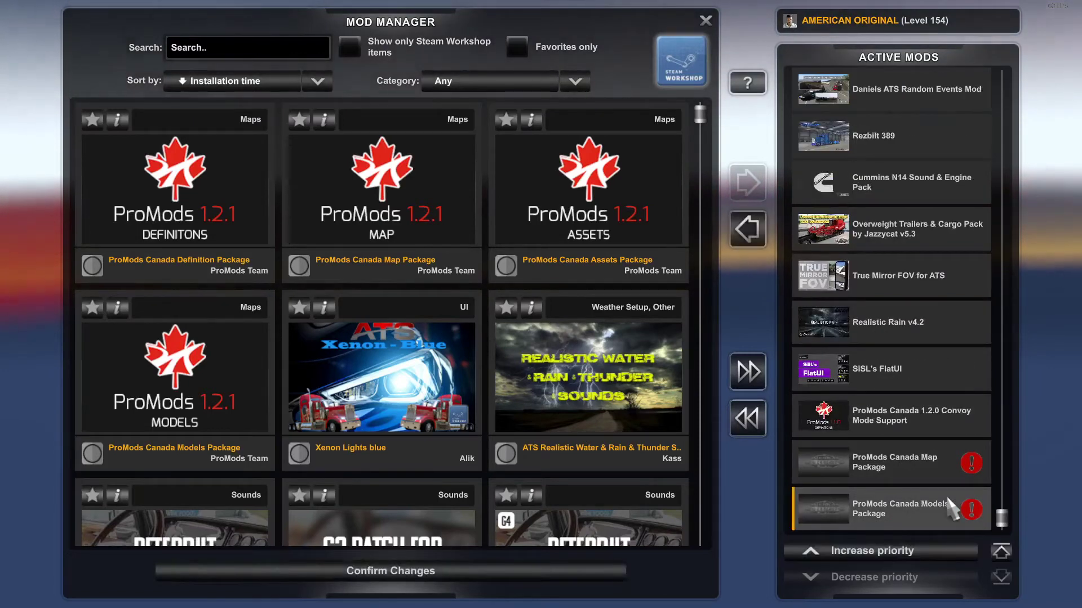
double_click(947, 499)
double_click(945, 496)
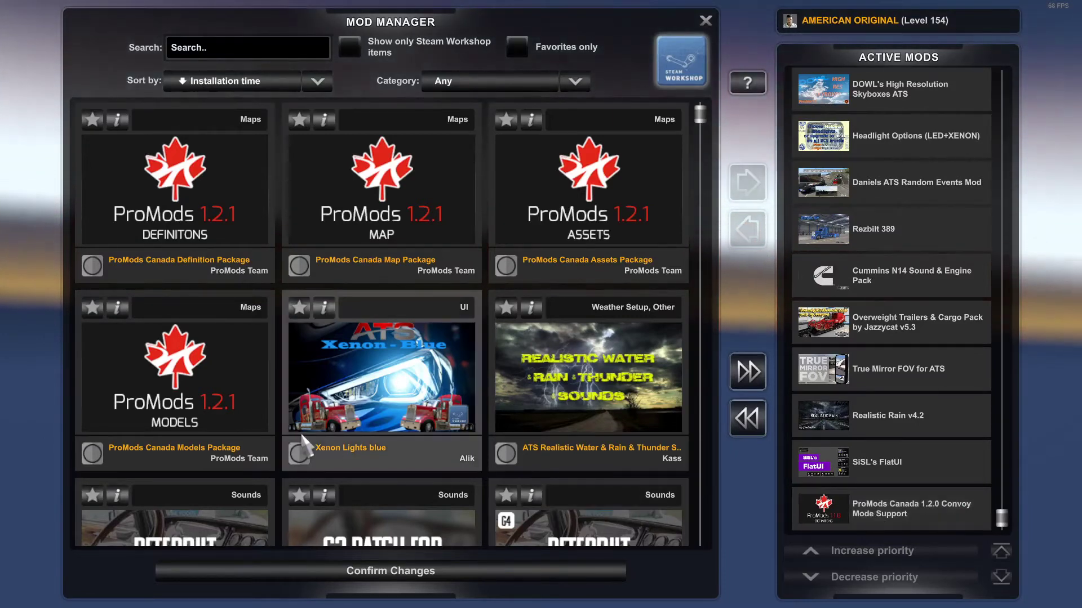
Activate the ProMods Canada 1.2.1 Assets Package at the lowest priority, and the Models Package directly above it.
double_click(565, 252)
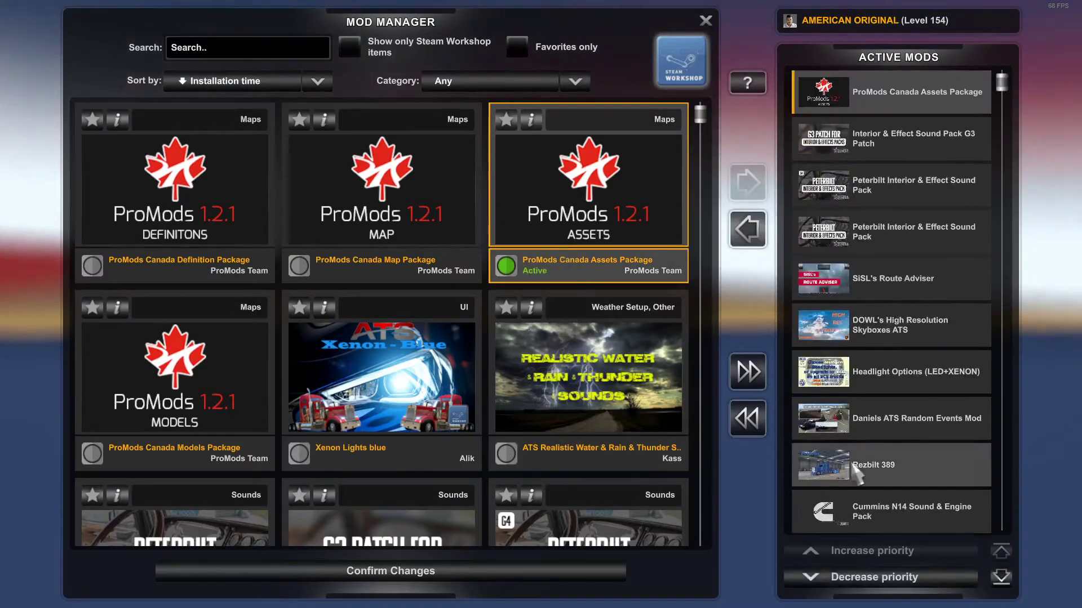
left_click(1012, 573)
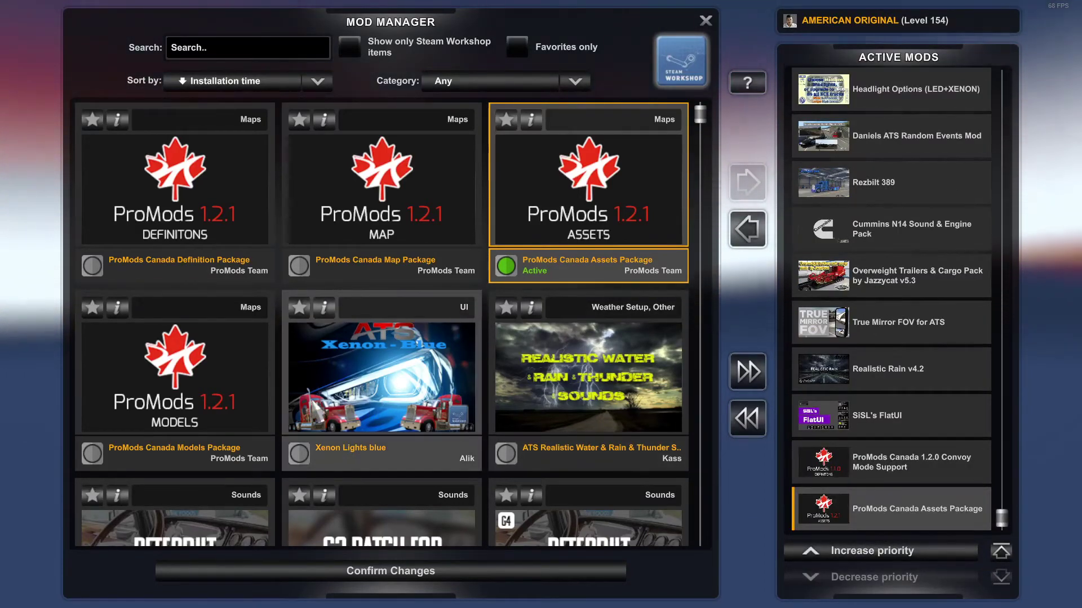
double_click(204, 370)
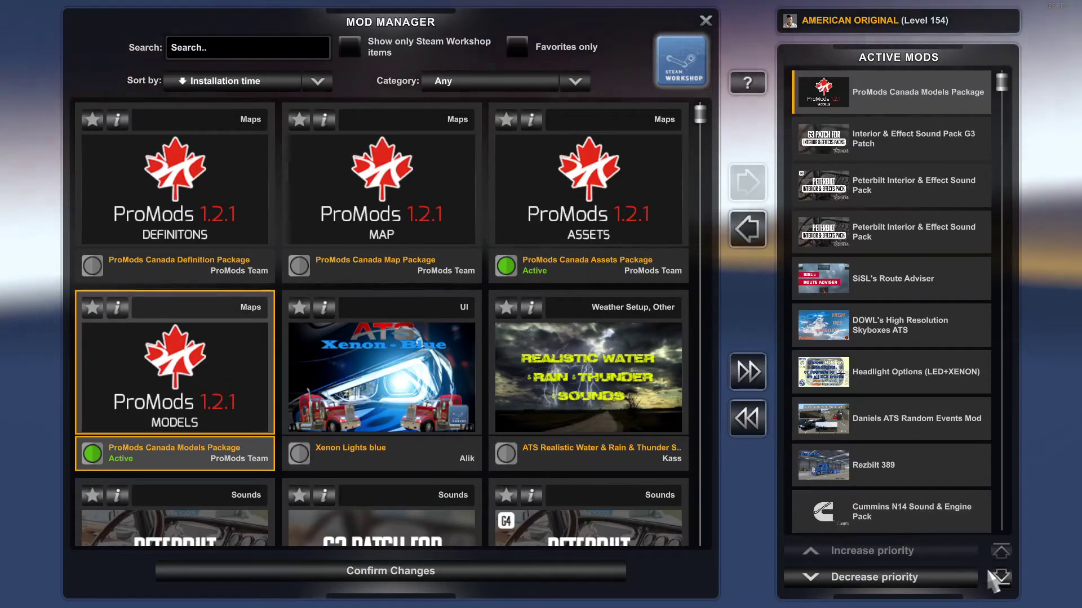
left_click(1000, 577)
left_click(937, 551)
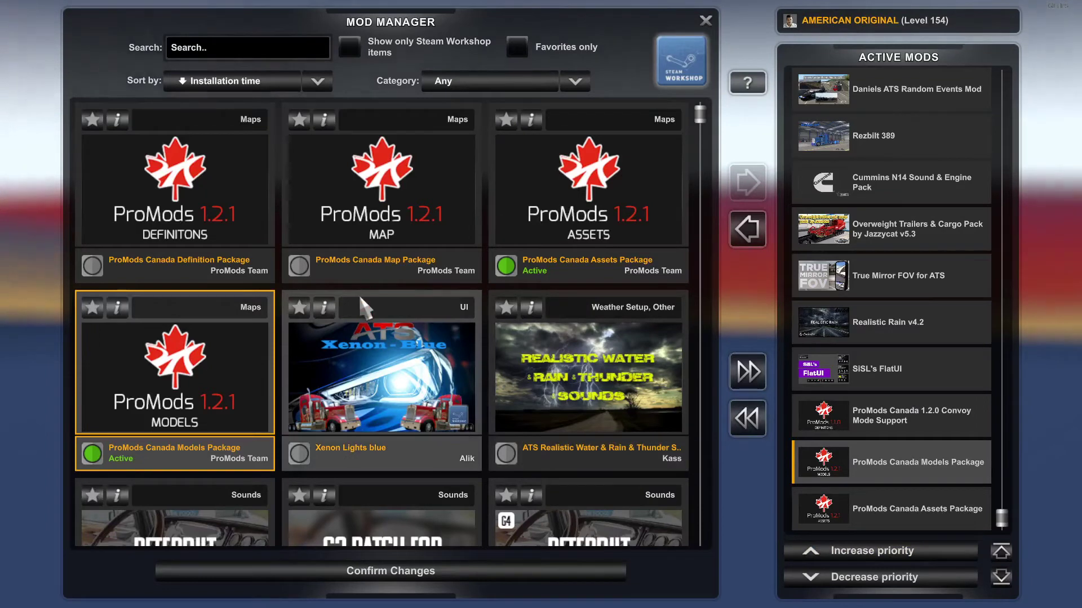
Activate the ProMods Canada 1.2.1 Map Package and place it directly above the Models Package in the active mods.
double_click(361, 265)
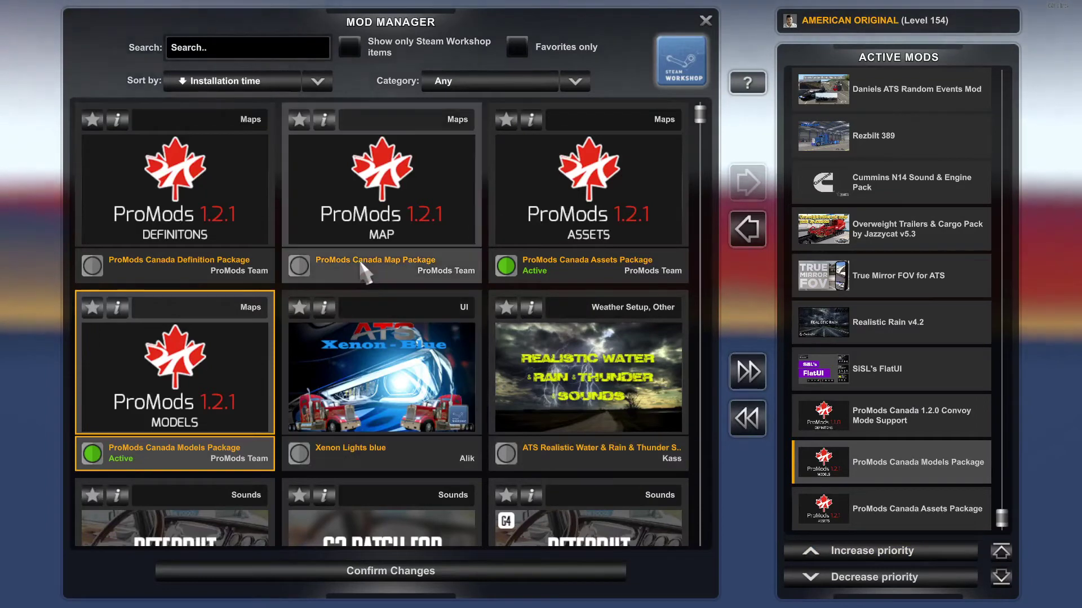
left_click(1000, 577)
left_click(943, 547)
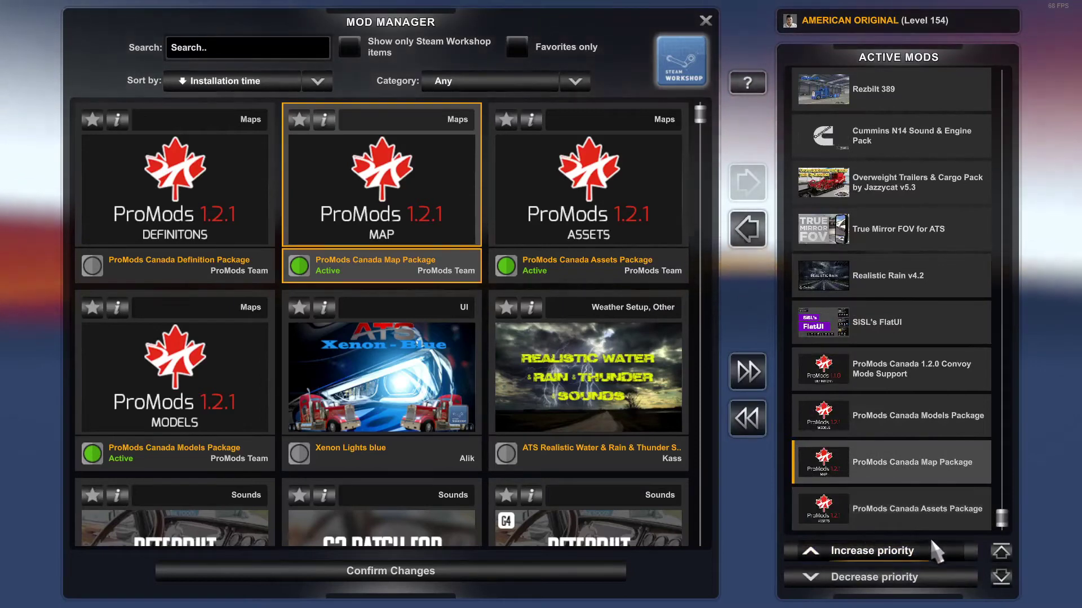
left_click(931, 539)
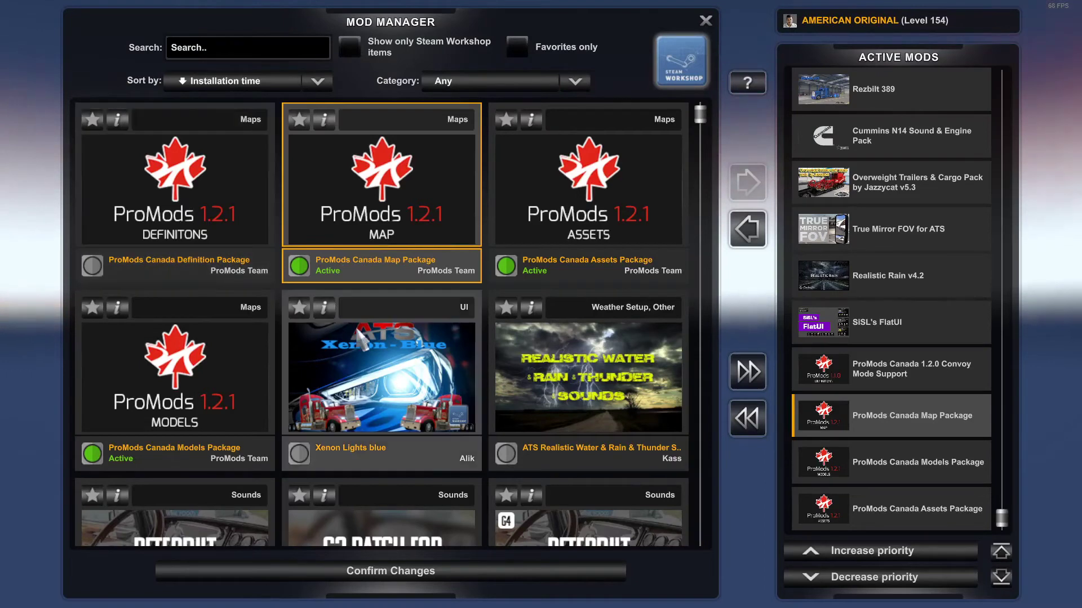
Confirm the mod changes, load the American Original profile's game and dismiss the game change warning.
left_click(489, 573)
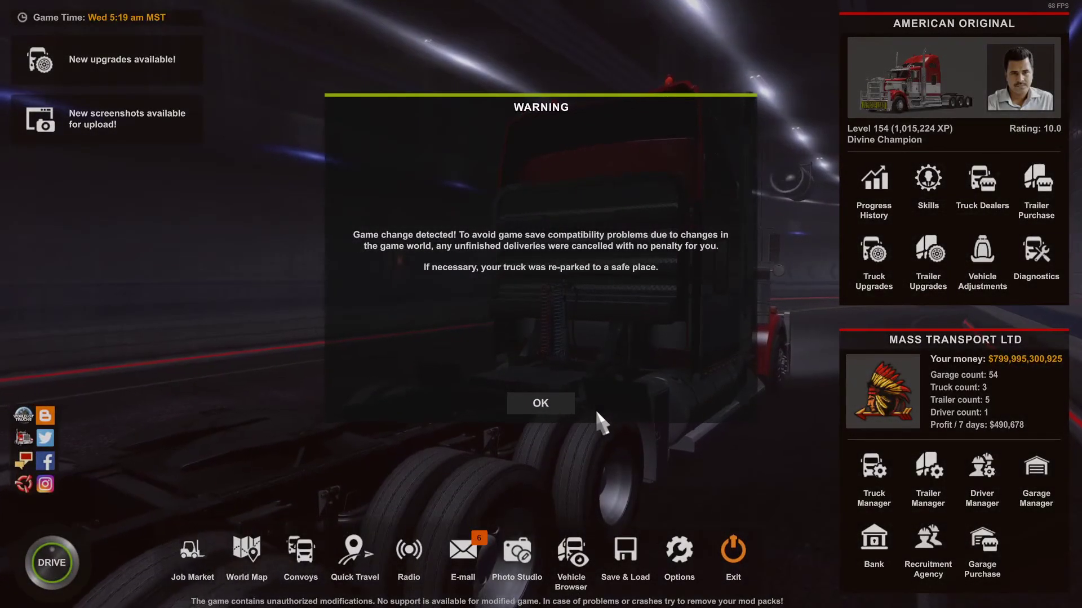
left_click(560, 409)
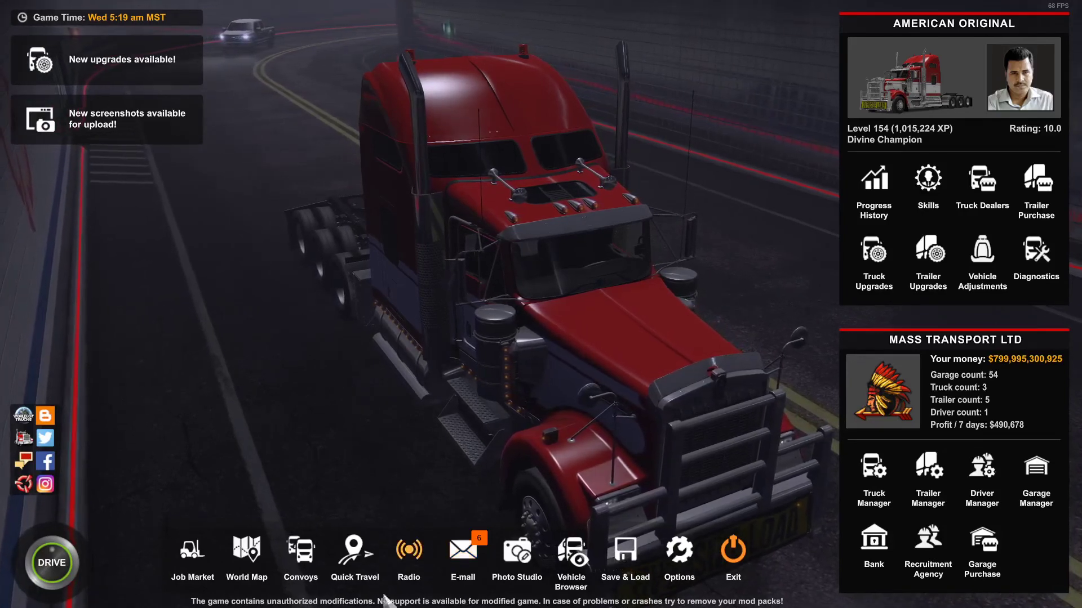
Open the World Map and examine the ProMods Canada road network north of Bellingham.
left_click(254, 562)
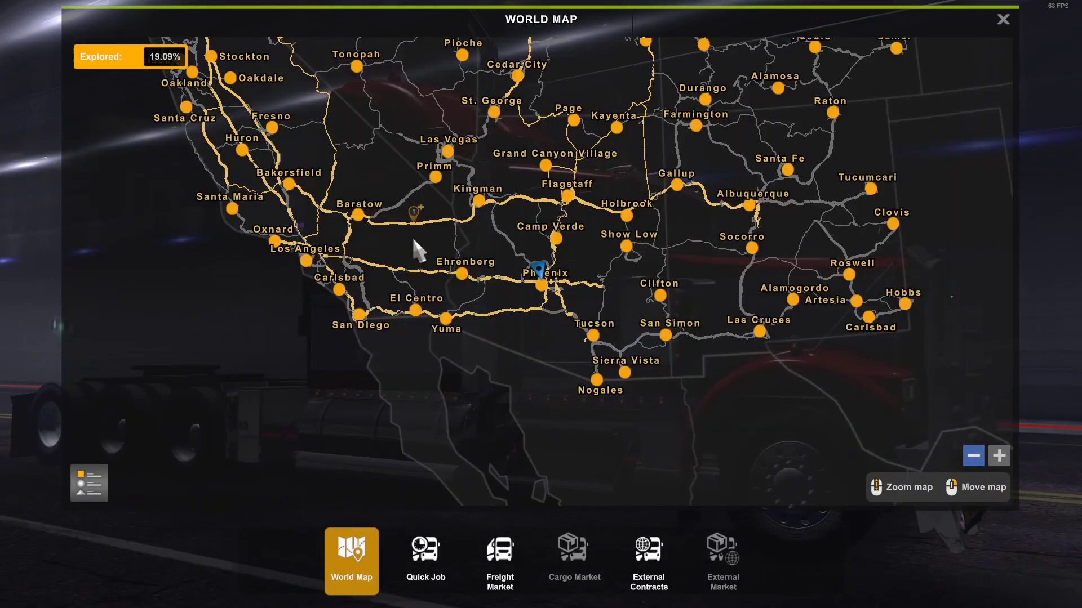
left_click_drag(415, 246, 462, 518)
left_click_drag(442, 316, 453, 417)
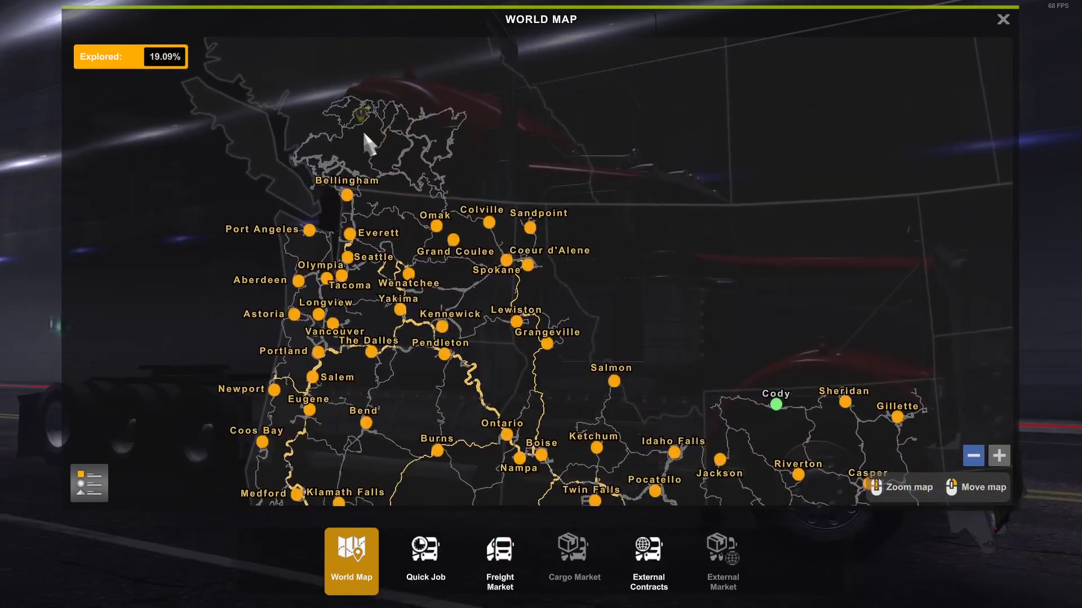
scroll(352, 106, "up", 4)
left_click_drag(378, 228, 471, 226)
scroll(467, 225, "down", 4)
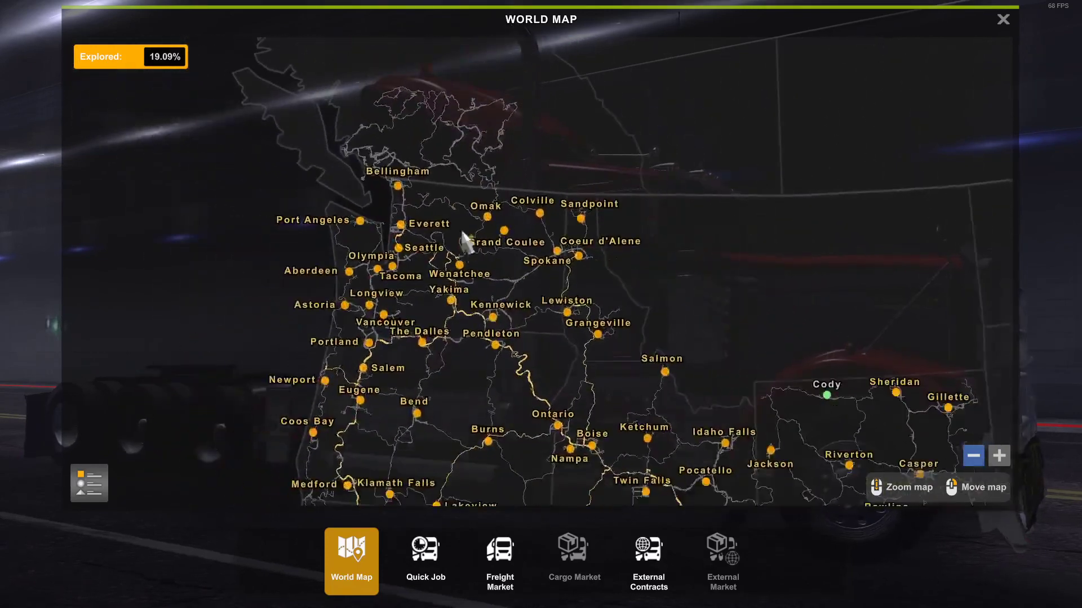